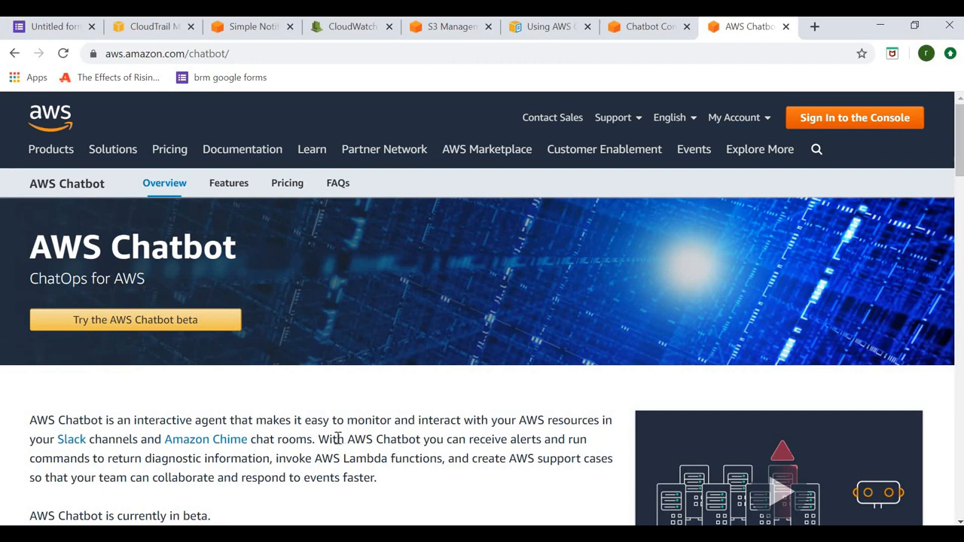
Highlight phrases in the AWS Chatbot description, including the one about diagnostic information.
drag(328, 439, 565, 440)
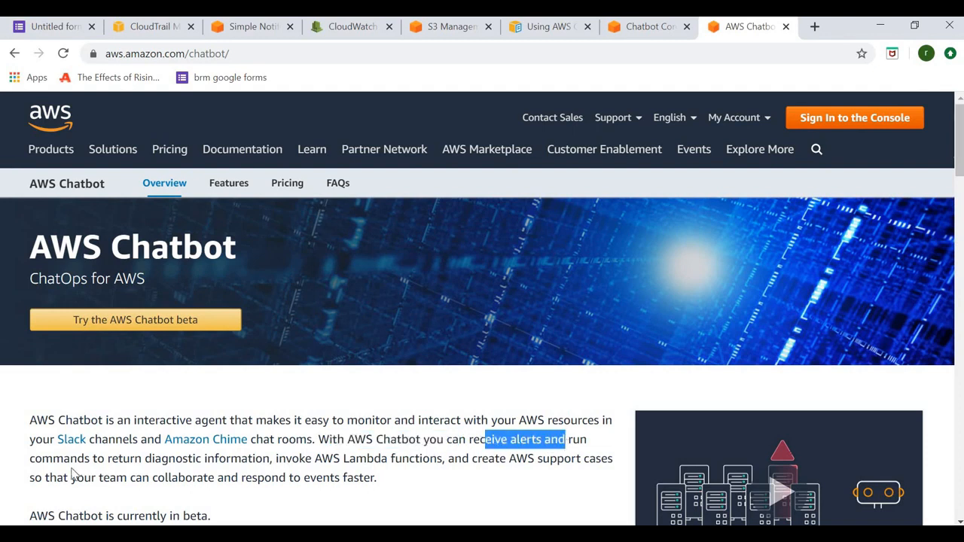
drag(124, 458, 603, 458)
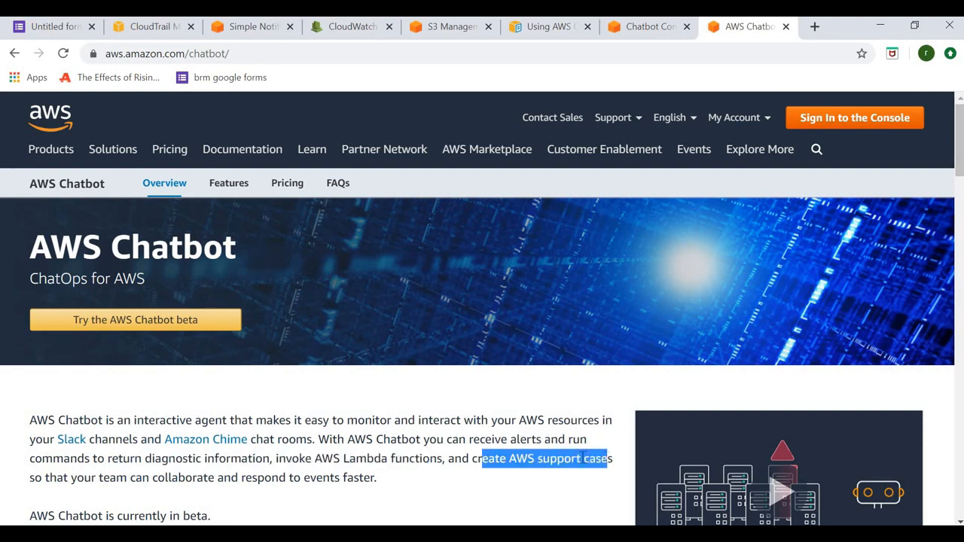
click(453, 456)
Review the How it works Notifications and Commands diagrams, ending on Notifications.
scroll(455, 459, down, 1)
scroll(455, 461, down, 10)
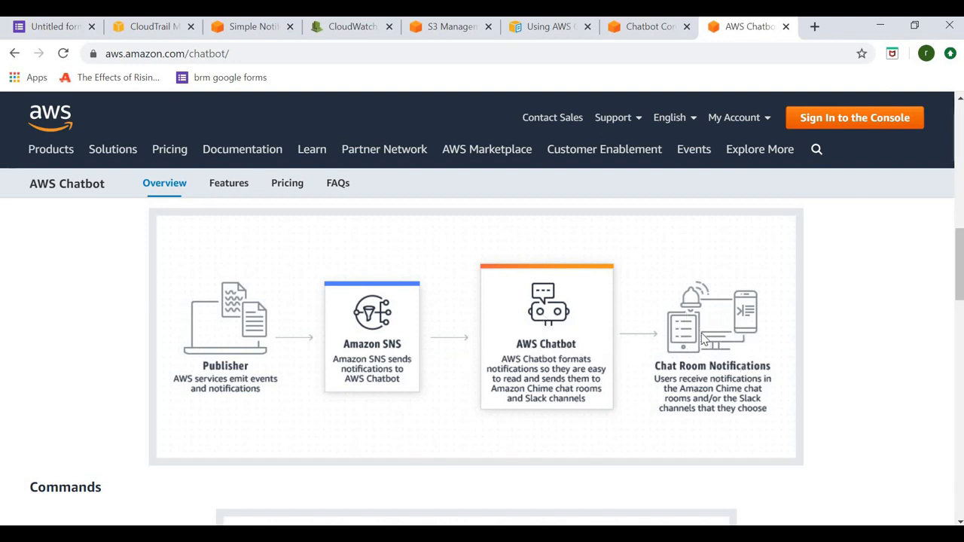
scroll(718, 349, up, 1)
scroll(719, 354, down, 1)
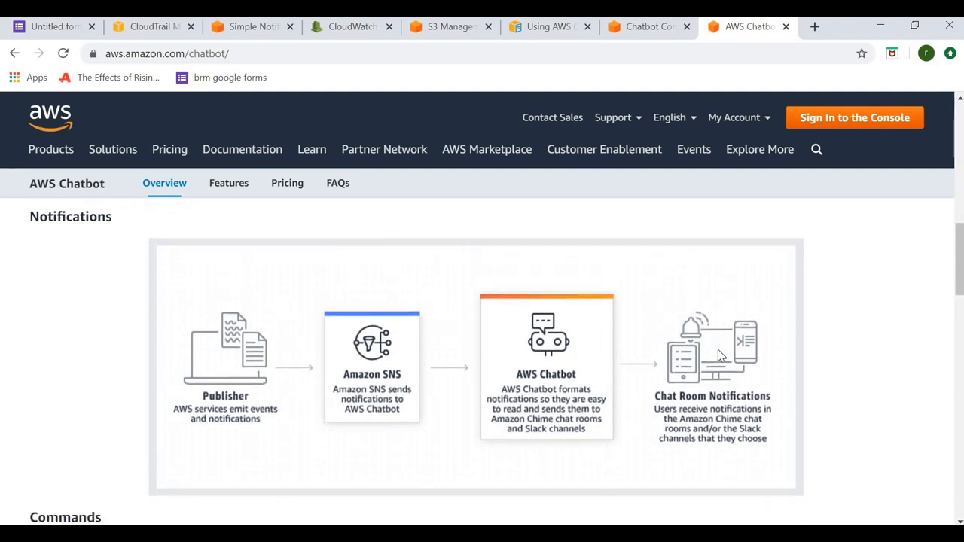
scroll(719, 354, down, 3)
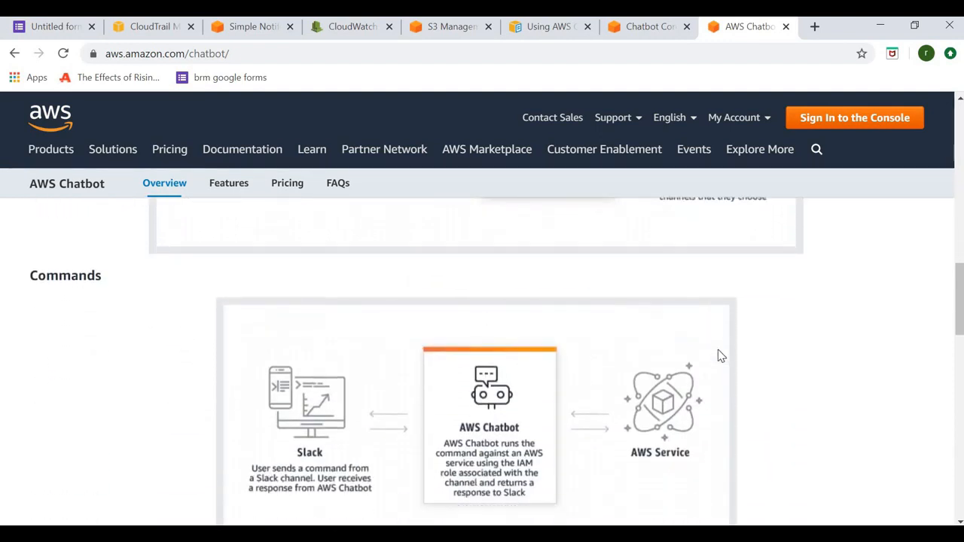
scroll(718, 355, down, 1)
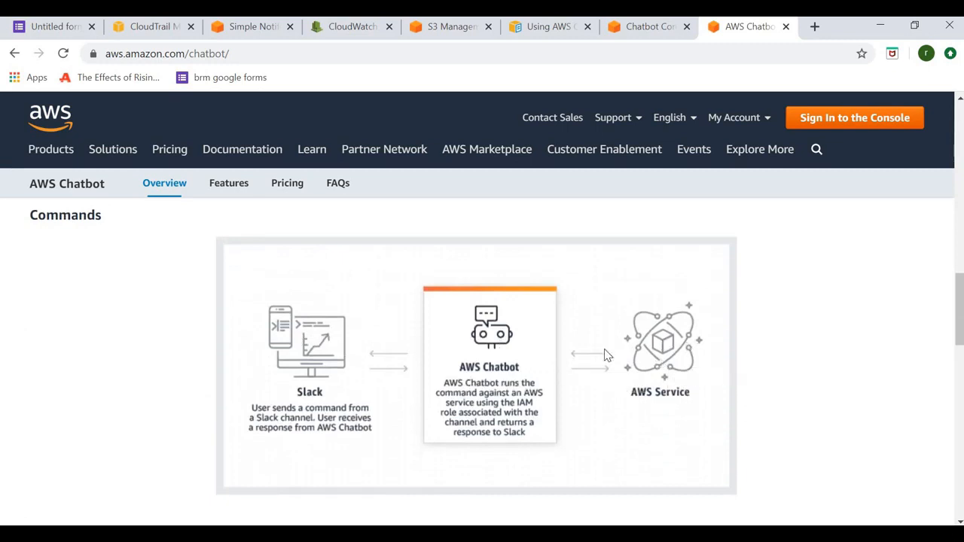
scroll(607, 356, up, 4)
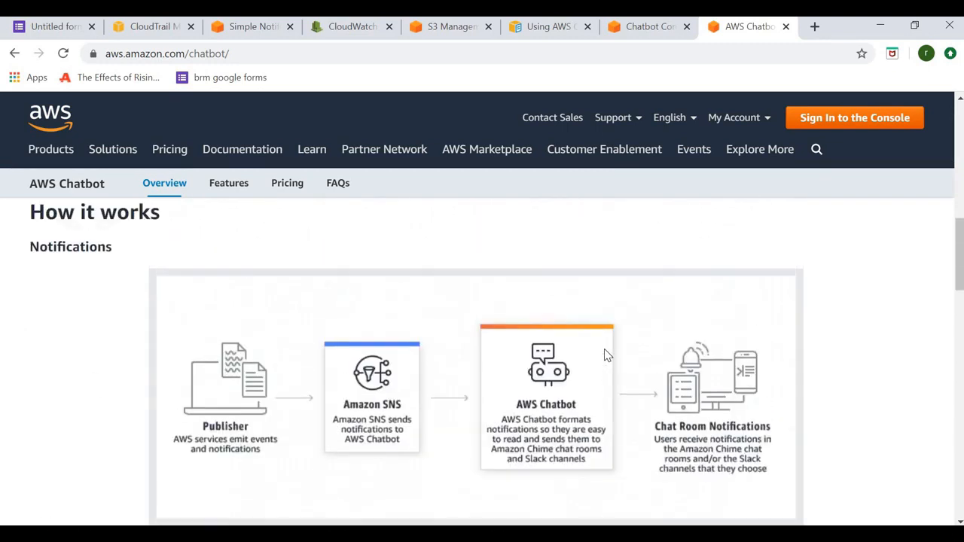
scroll(607, 356, down, 1)
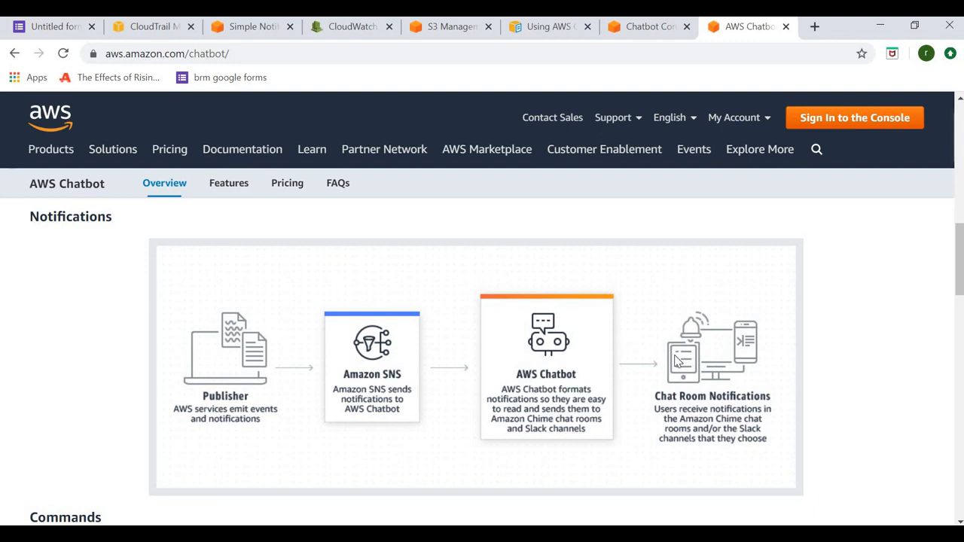
Find AWS Chatbot through the console's Services search and choose Slack as chat client.
click(638, 28)
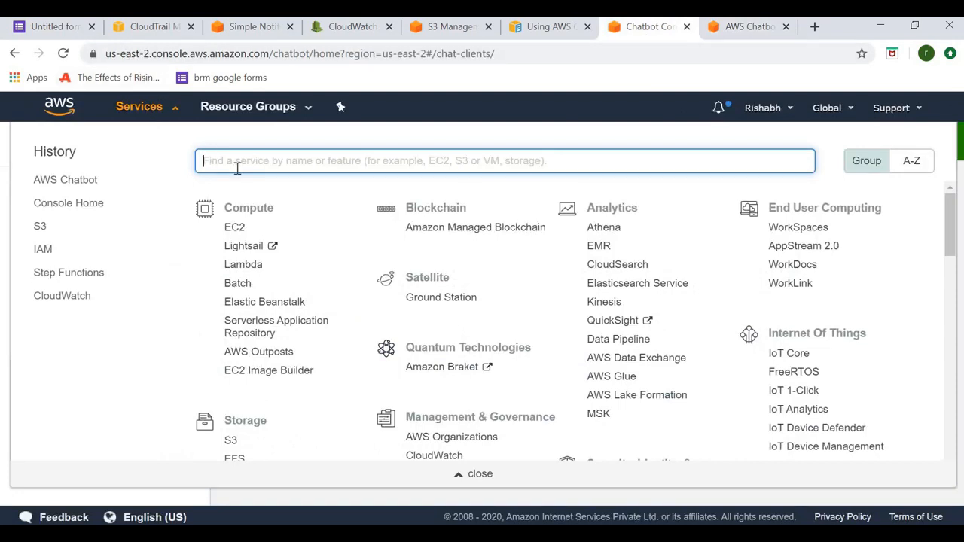
text(aws cha)
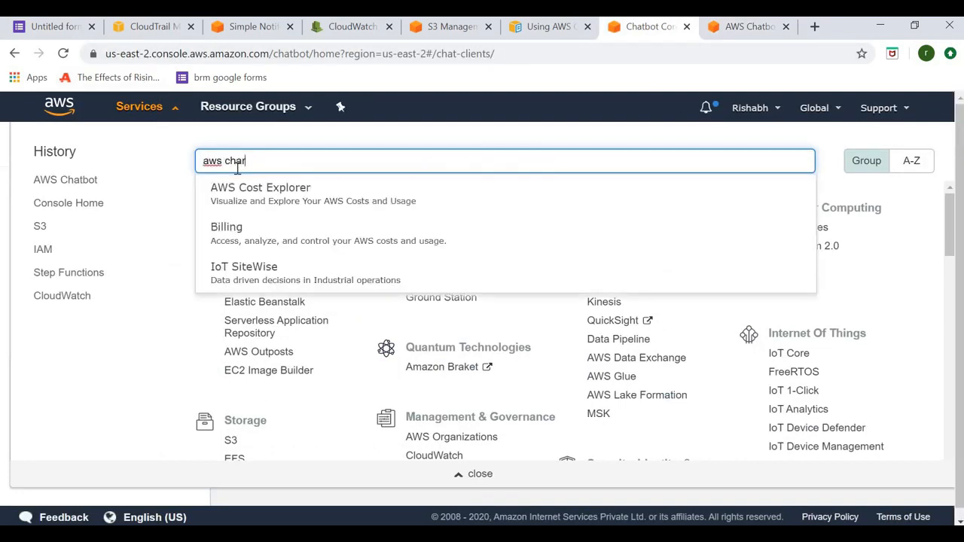
text(tbo)
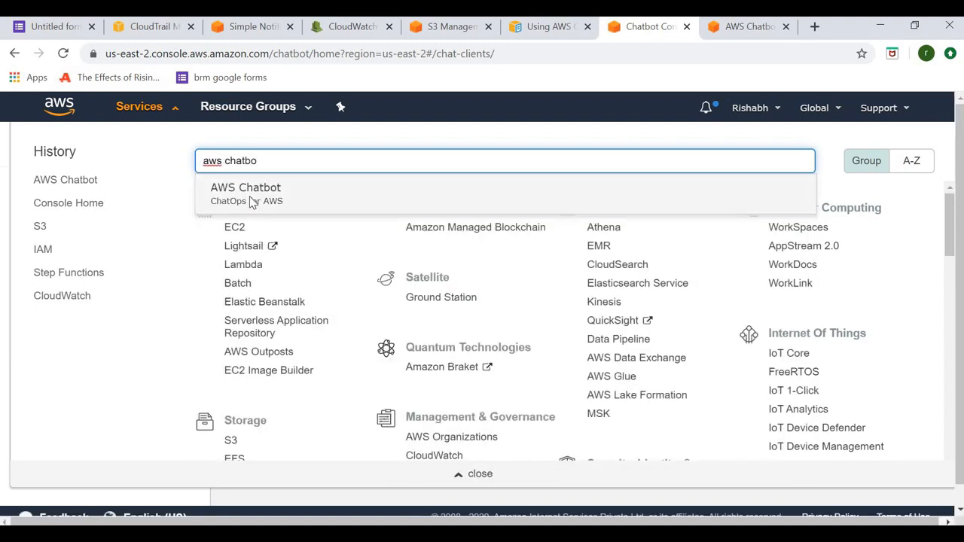
click(248, 199)
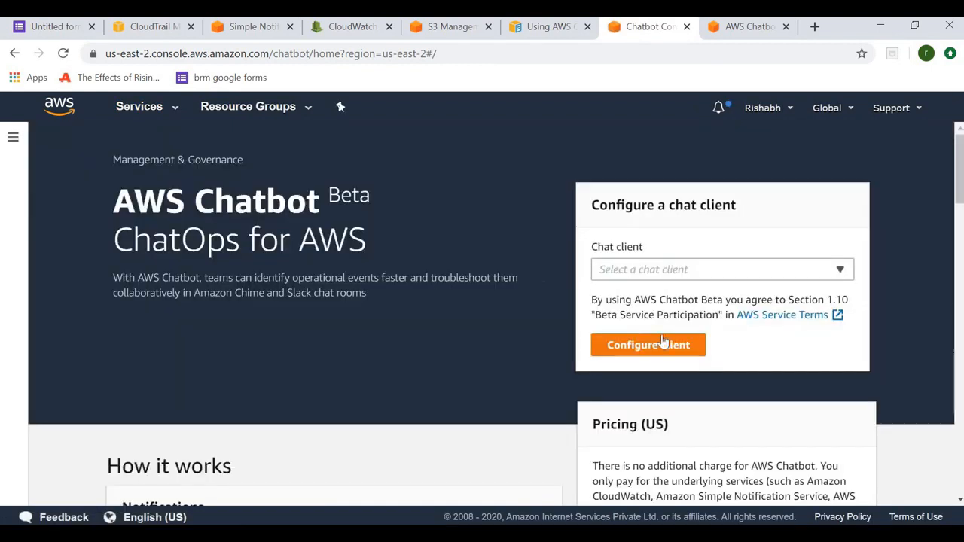
click(641, 272)
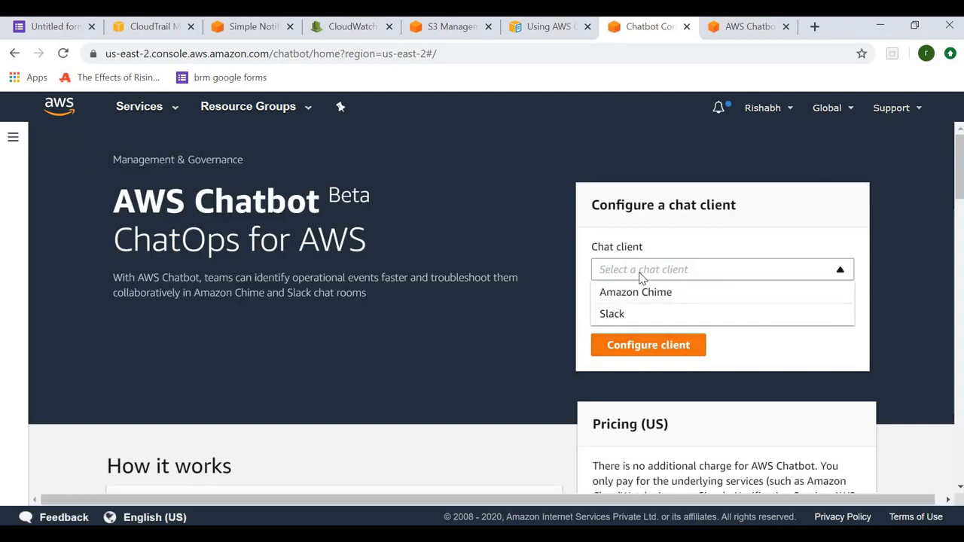
click(628, 317)
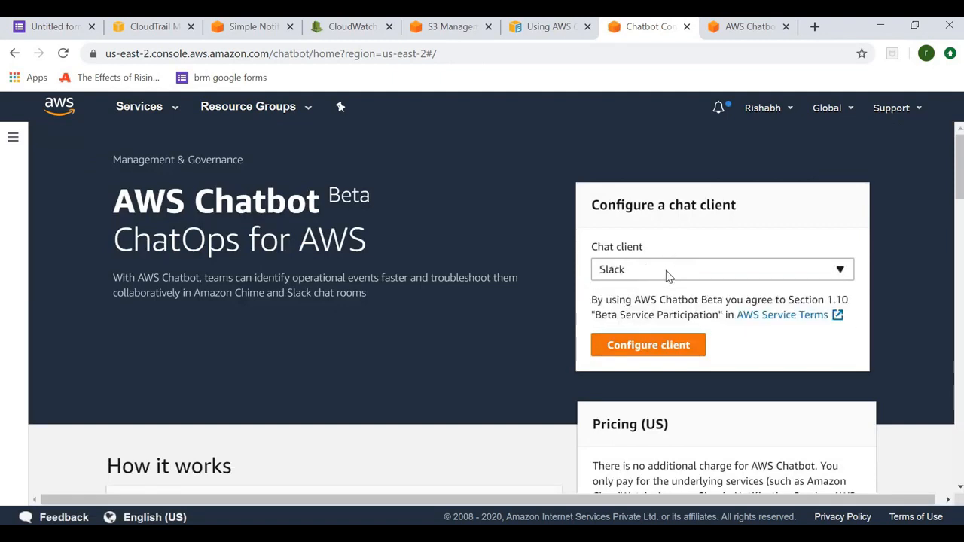
click(668, 276)
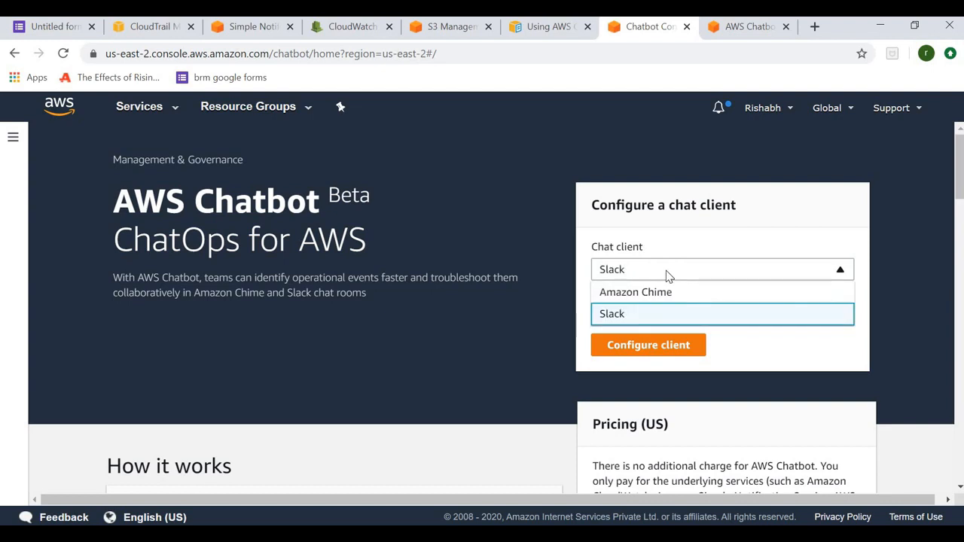
click(648, 314)
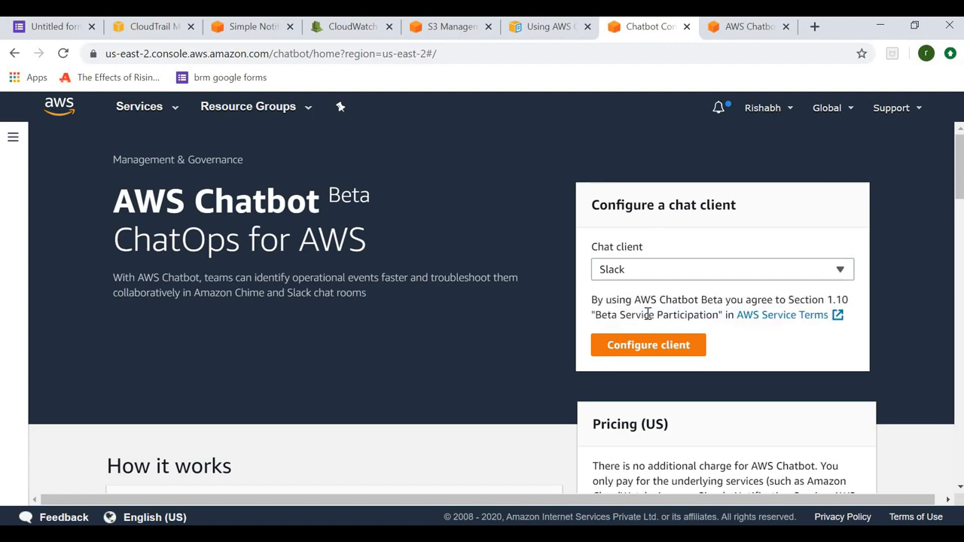
Configure the Slack client by creating a new workspace and submitting the saved e-mail address.
click(648, 345)
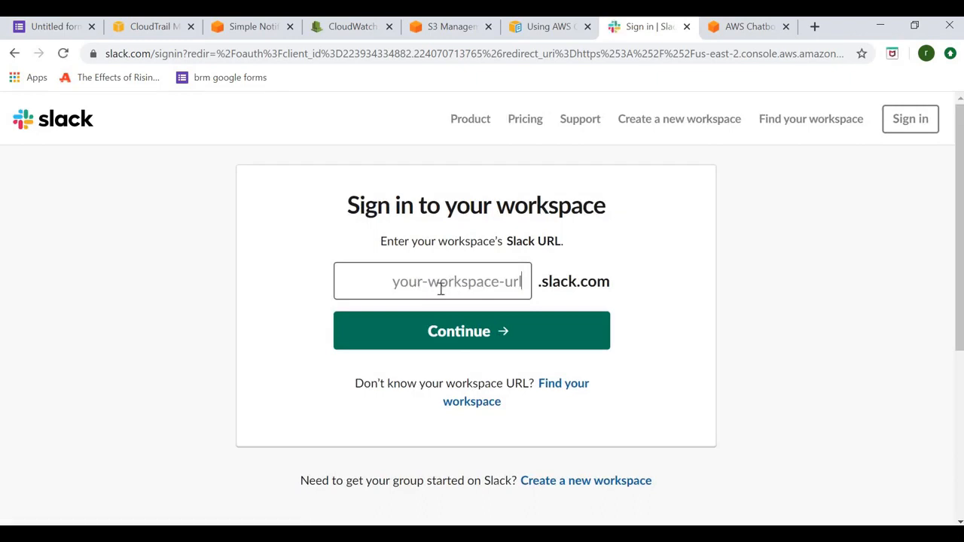
click(574, 482)
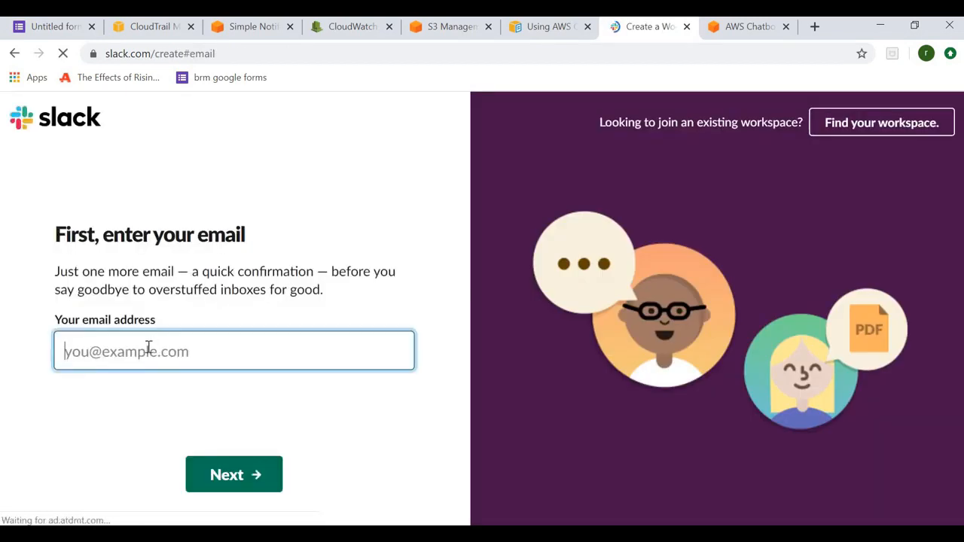
click(149, 348)
click(133, 390)
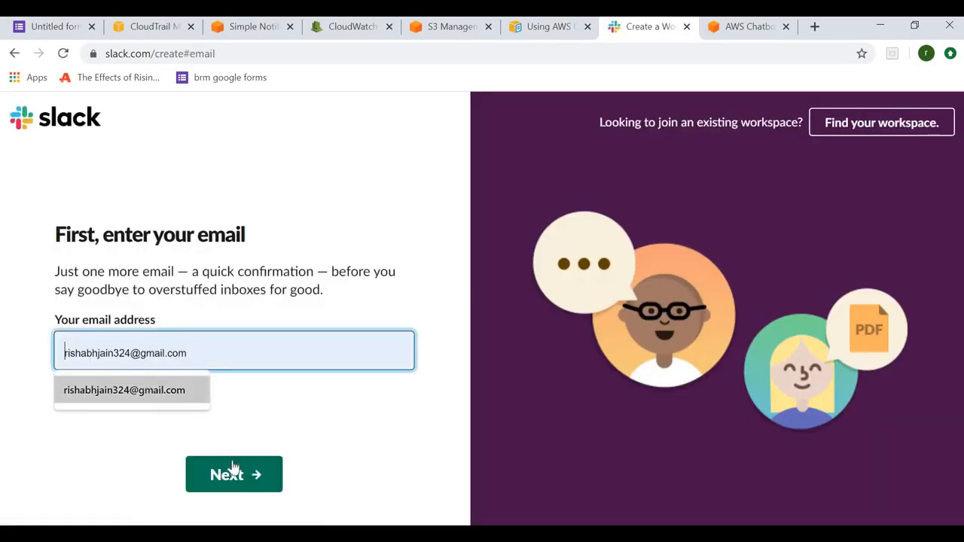
click(239, 476)
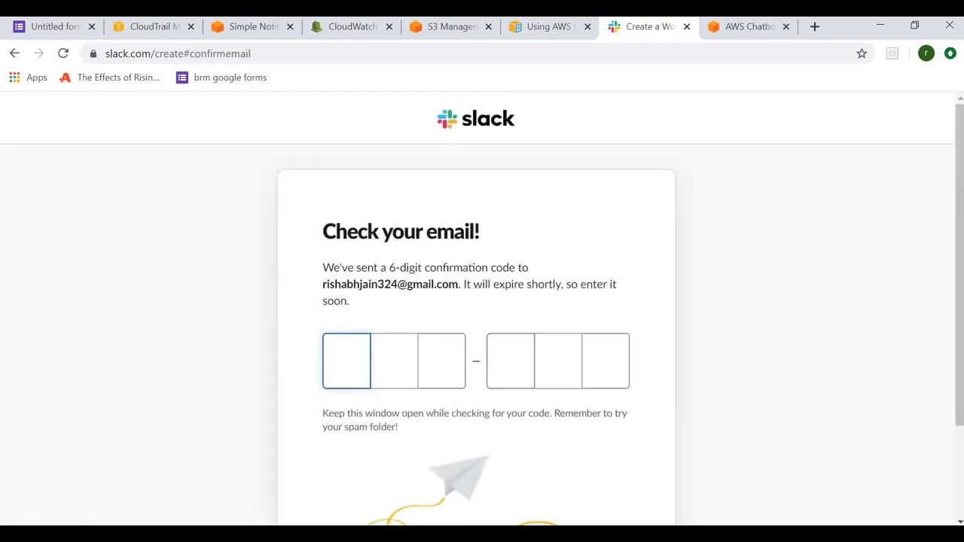
Enter the confirmation code from the Gmail inbox on Slack's code page.
click(617, 480)
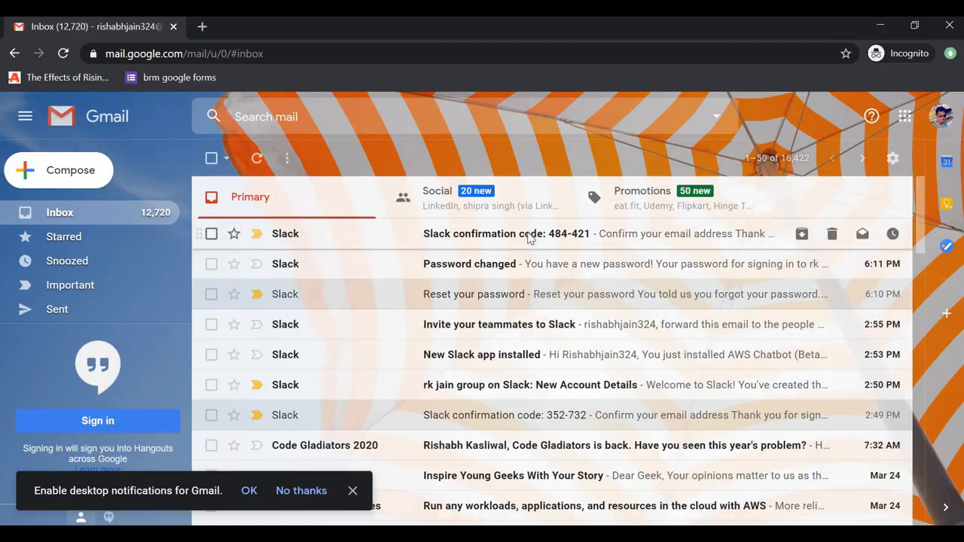
key(alt+Tab)
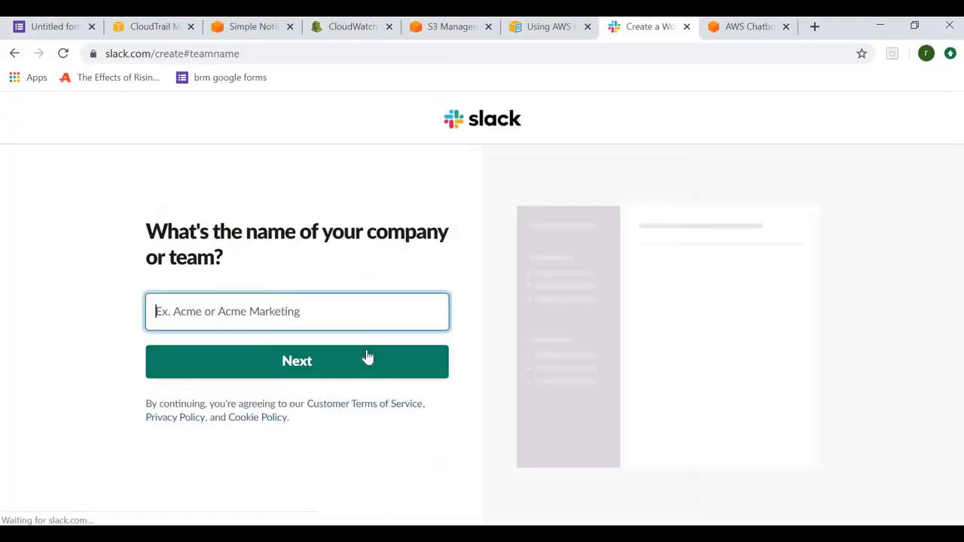
Use the suggested team name, set project mattress-app, skip inviting teammates, and open the workspace.
click(250, 312)
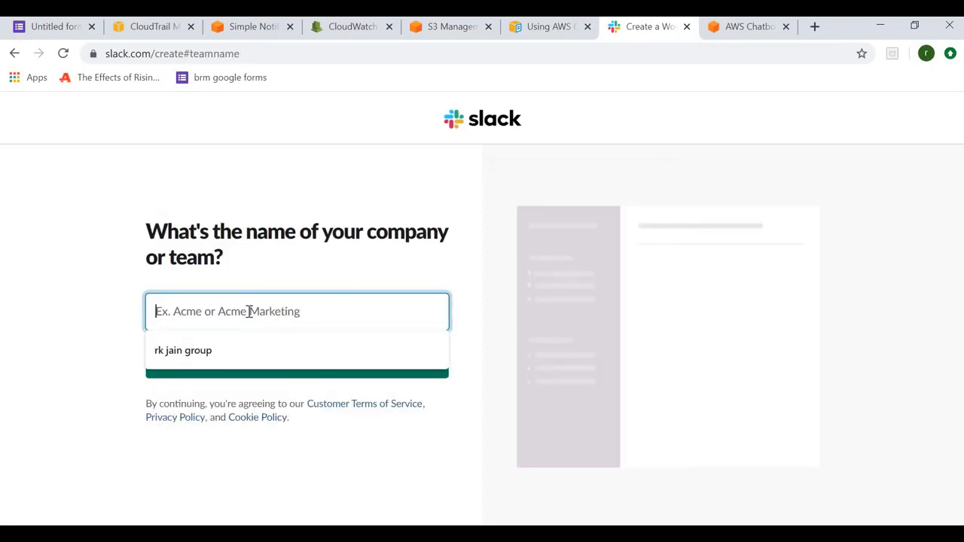
click(243, 351)
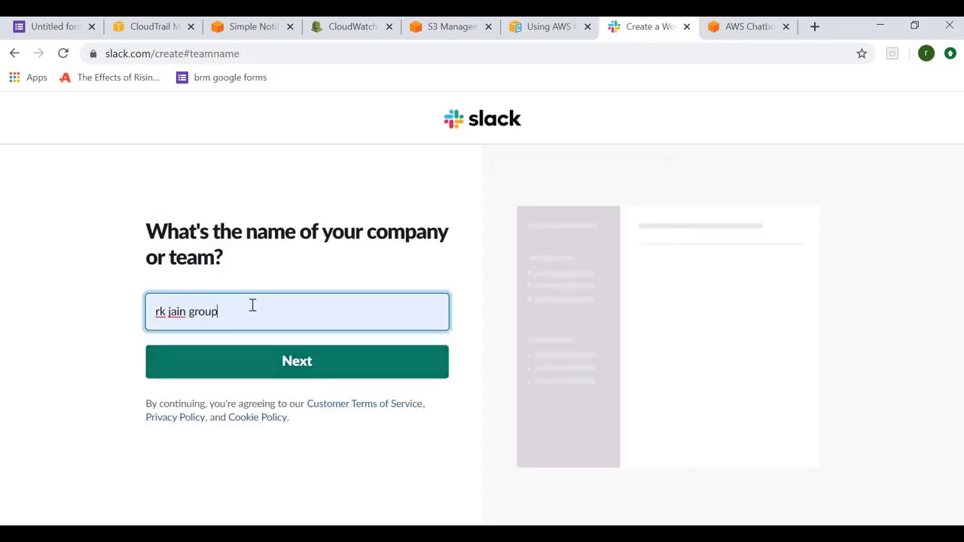
click(287, 370)
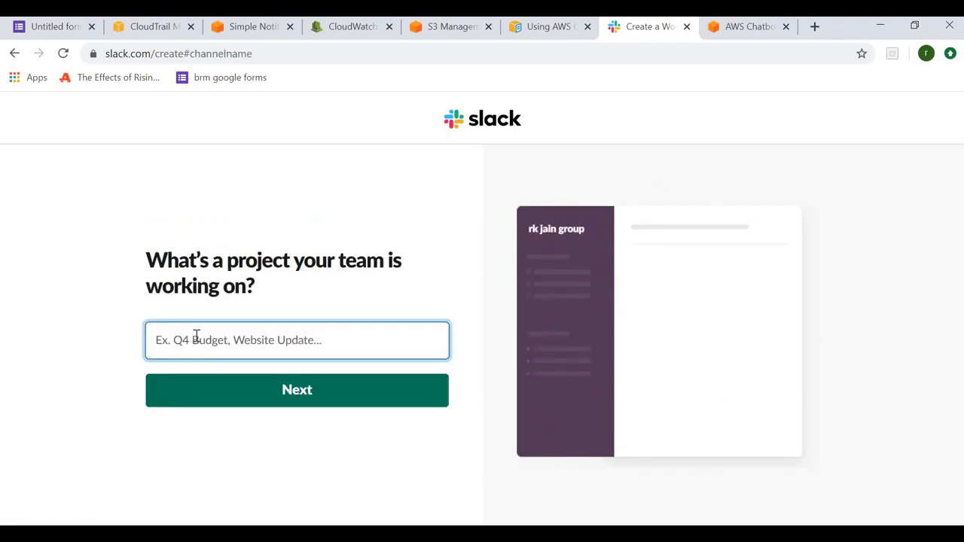
text(ma)
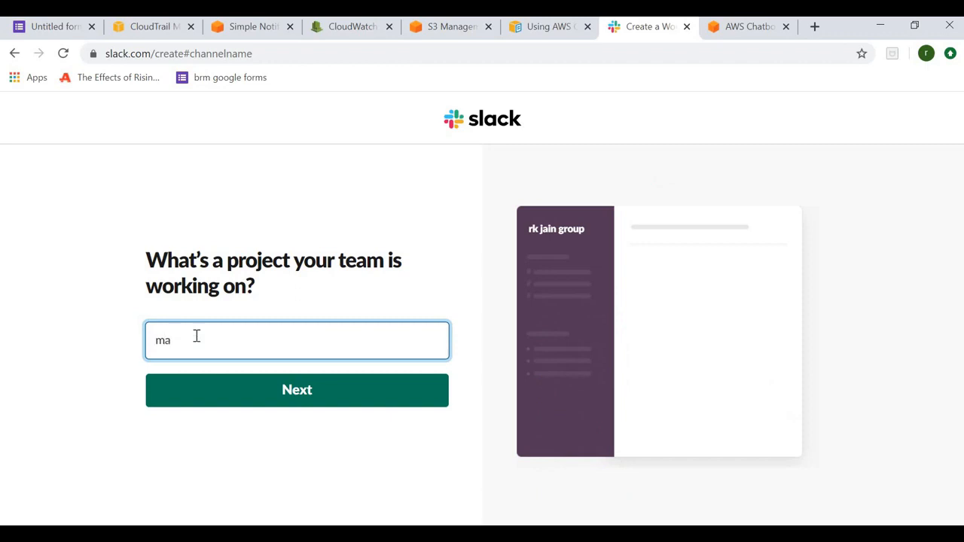
text(ttress-app)
click(269, 388)
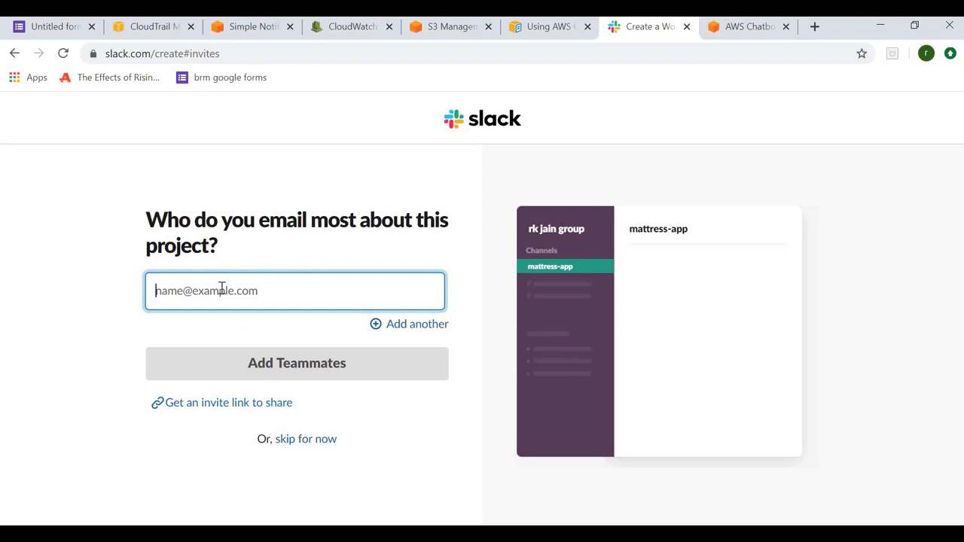
click(315, 441)
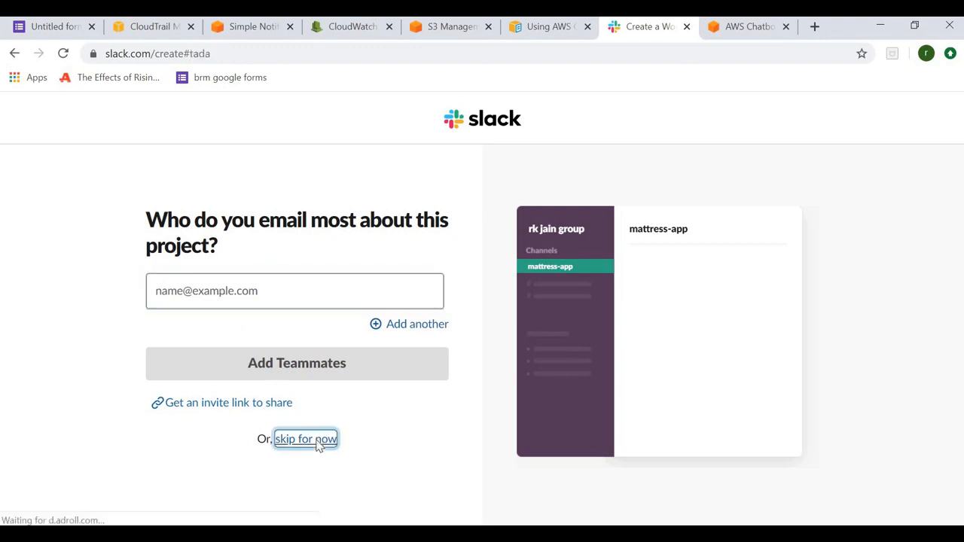
click(239, 399)
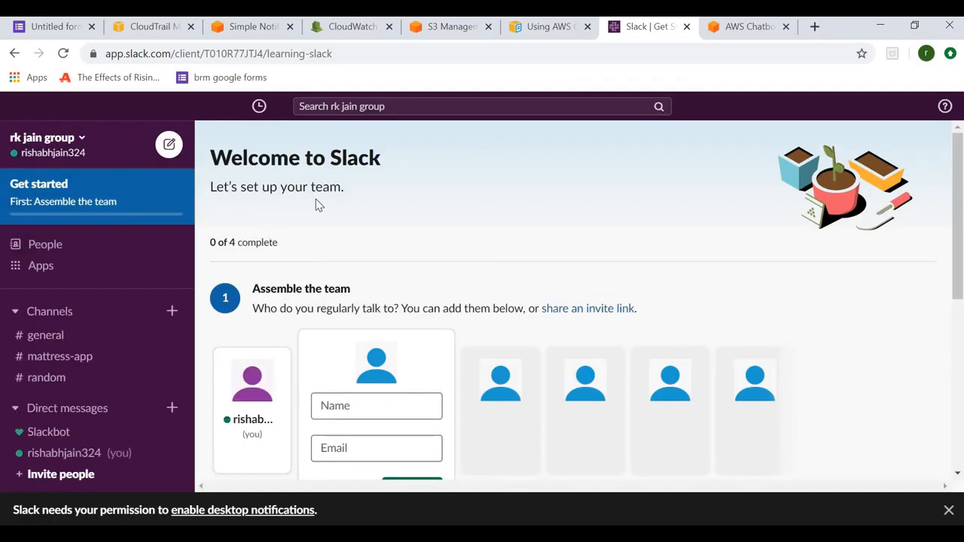
Open the #mattress-app channel from the sidebar and view its empty conversation.
mouse_move(171, 201)
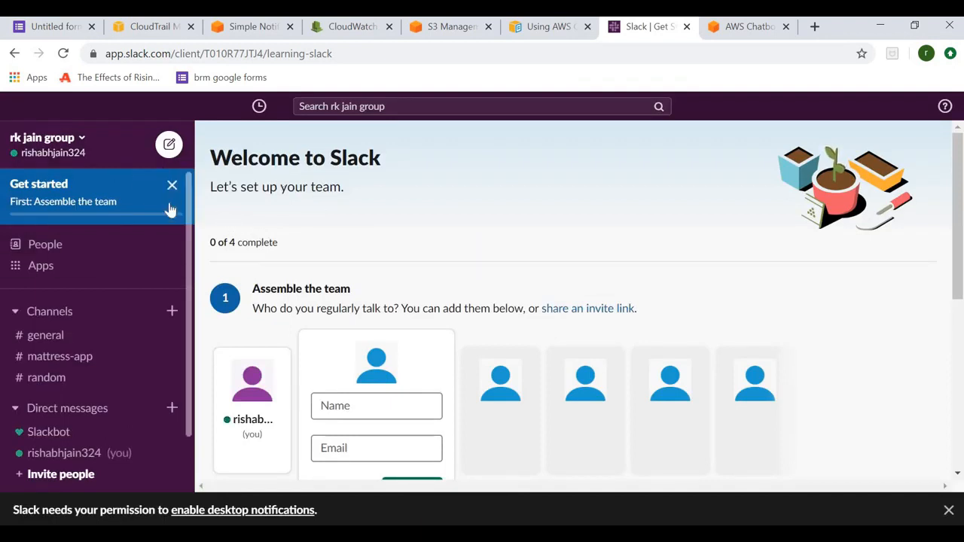
click(68, 365)
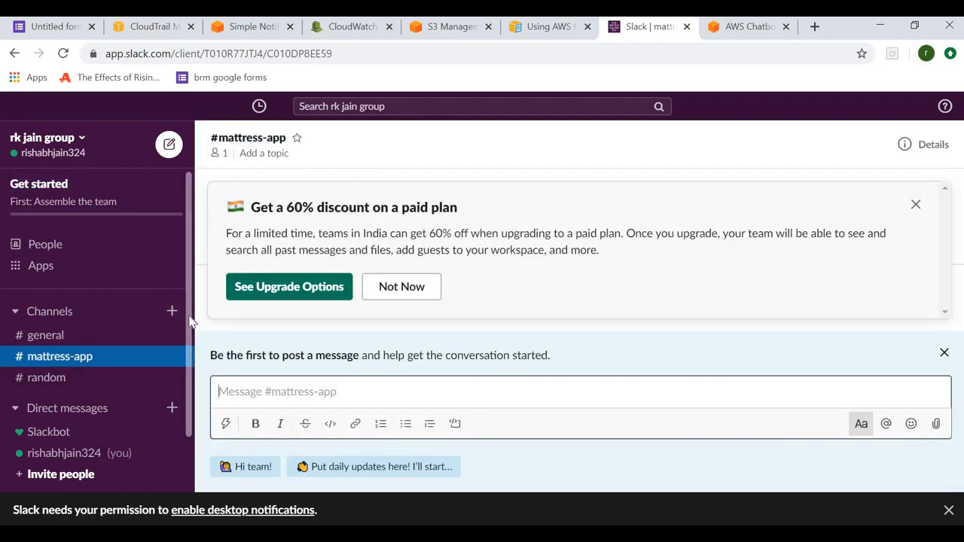
scroll(75, 384, down, 1)
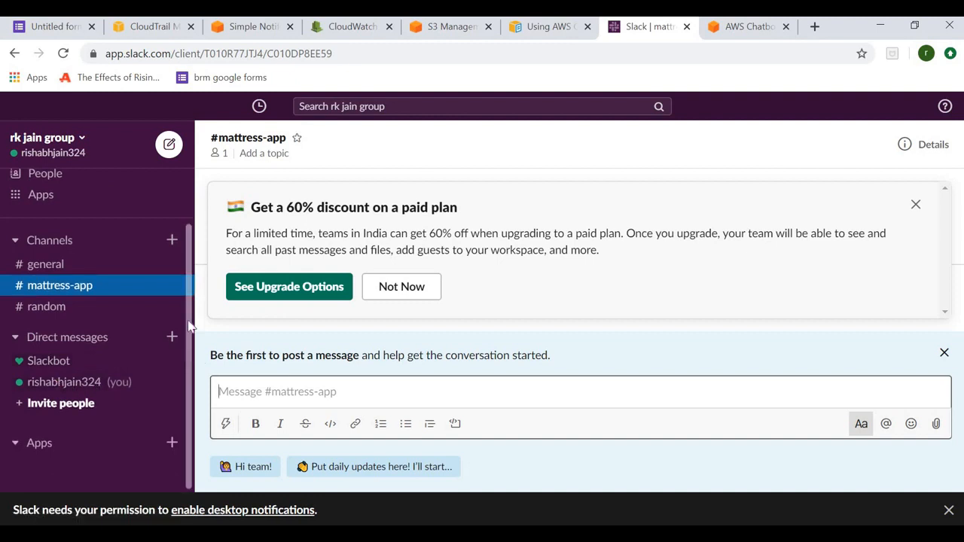
scroll(190, 265, up, 1)
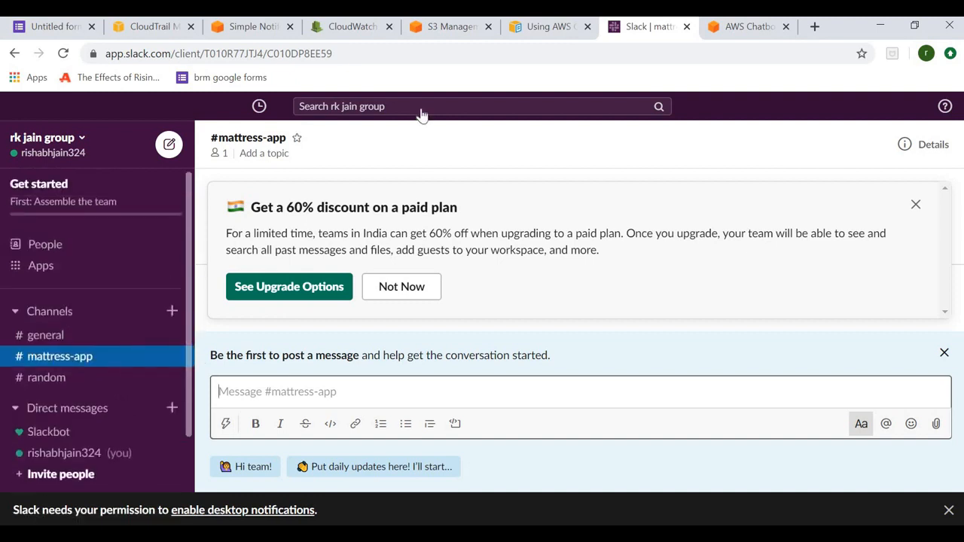
Duplicate the S3 Management console tab.
click(455, 30)
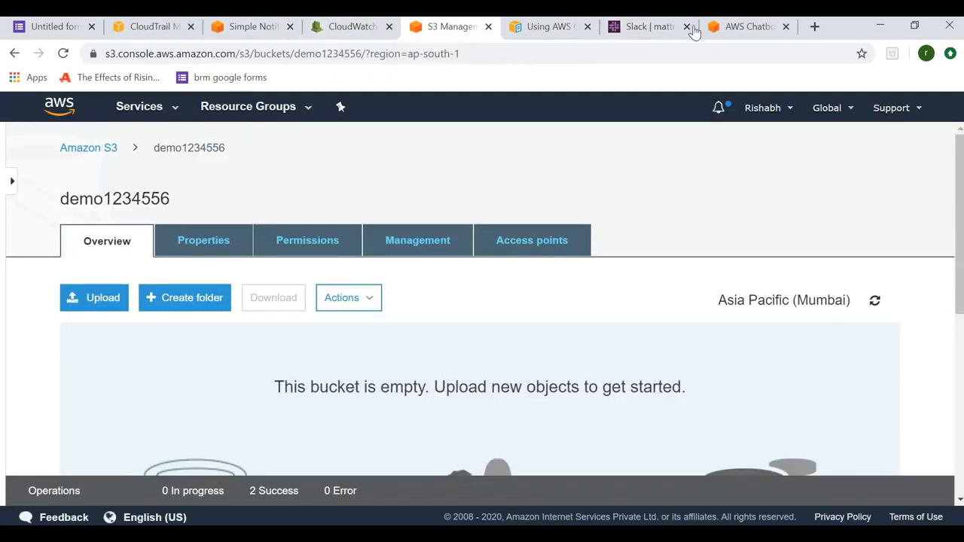
click(746, 27)
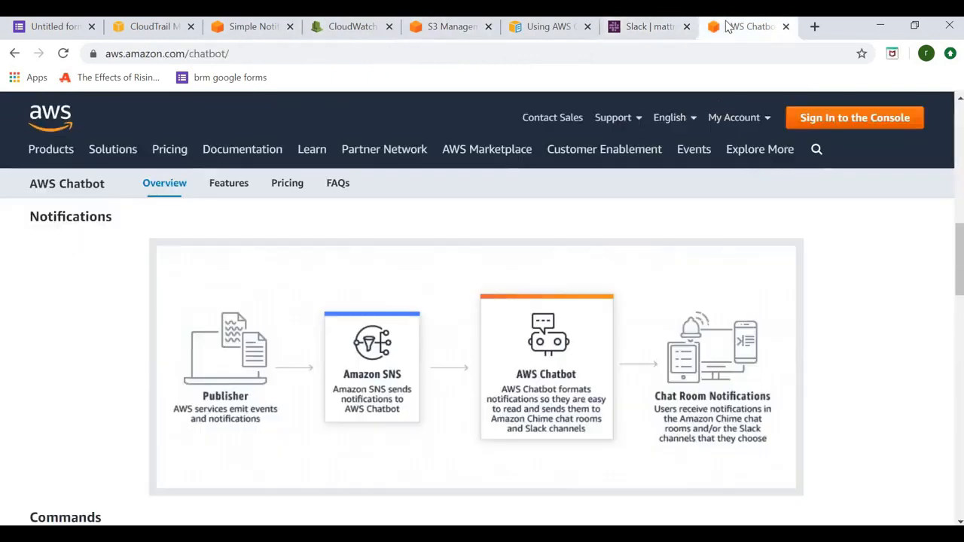
click(553, 28)
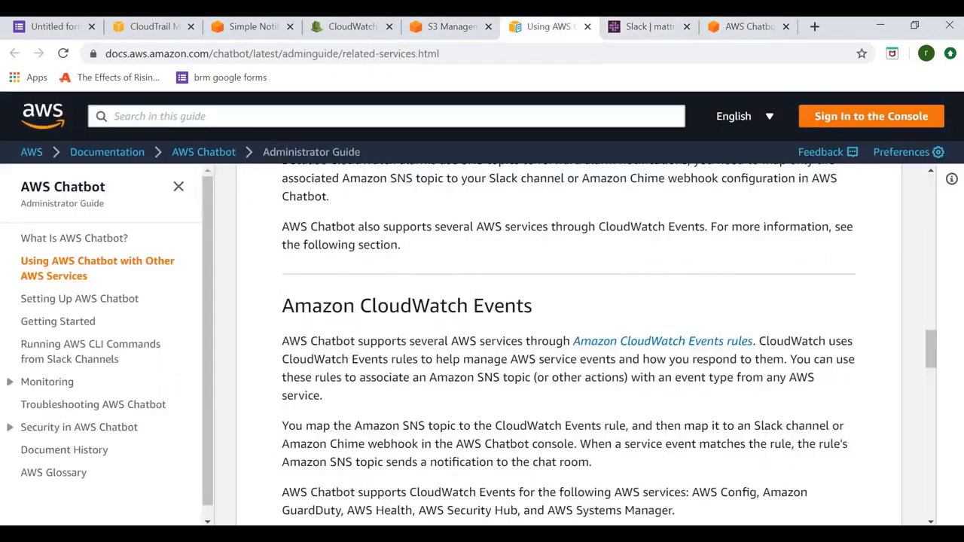
click(464, 29)
right_click(463, 29)
click(496, 81)
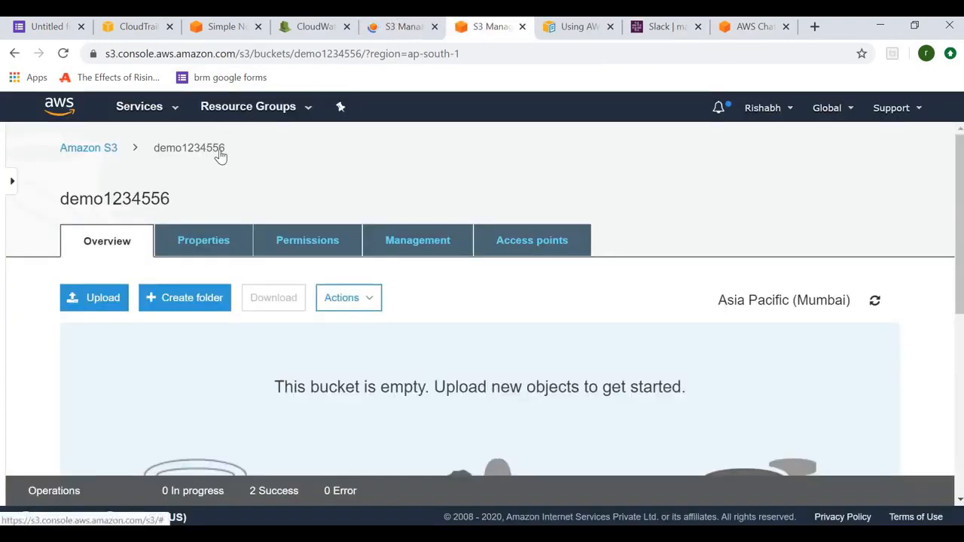
Go to AWS Chatbot from the recently visited services list.
click(172, 112)
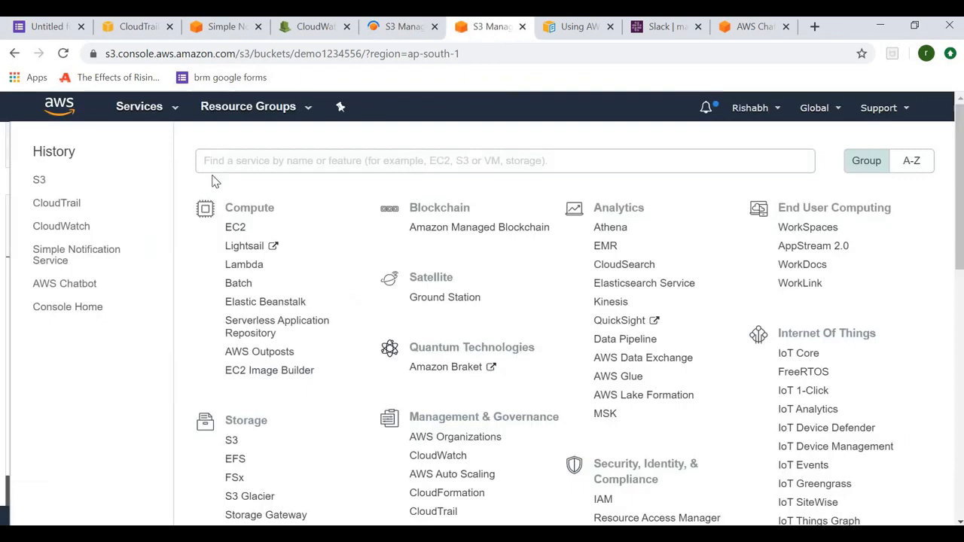
click(165, 112)
click(164, 111)
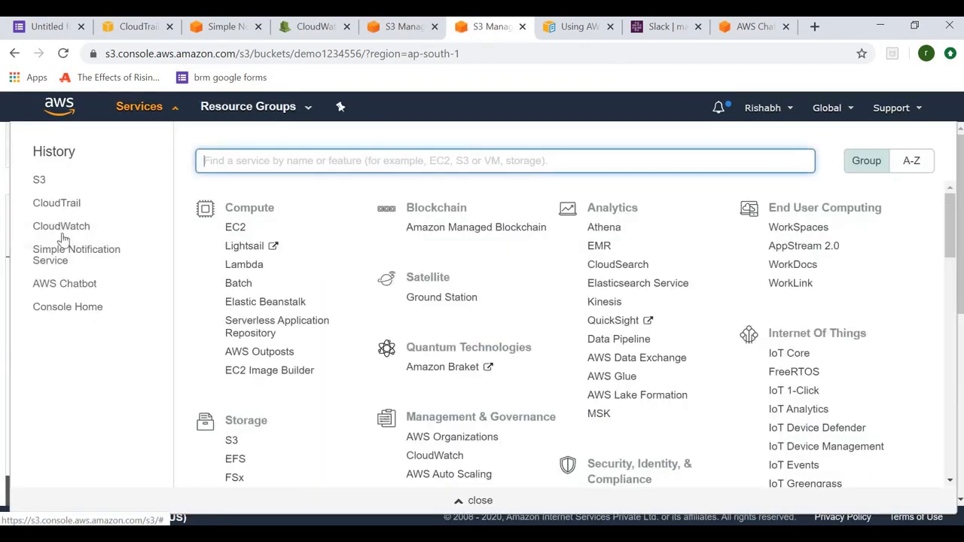
click(75, 292)
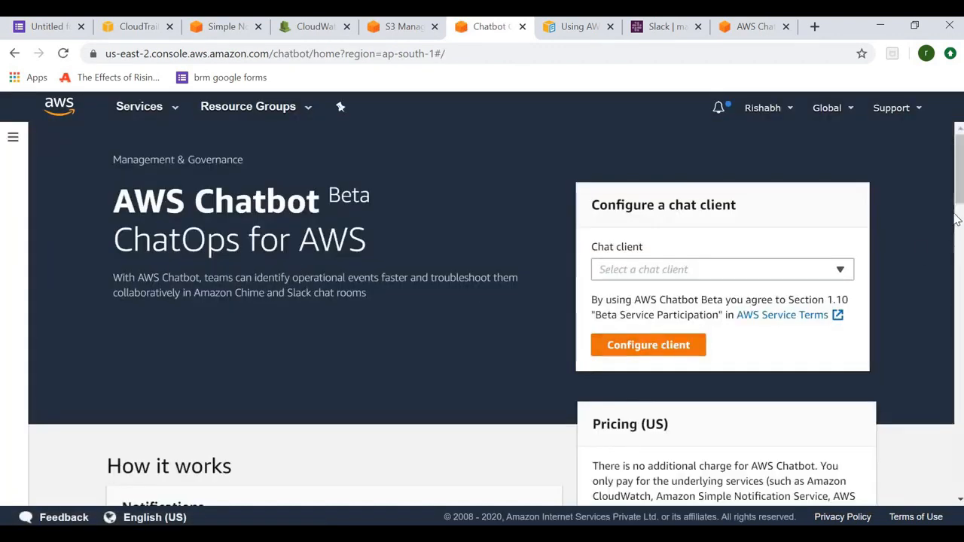
scroll(957, 211, down, 4)
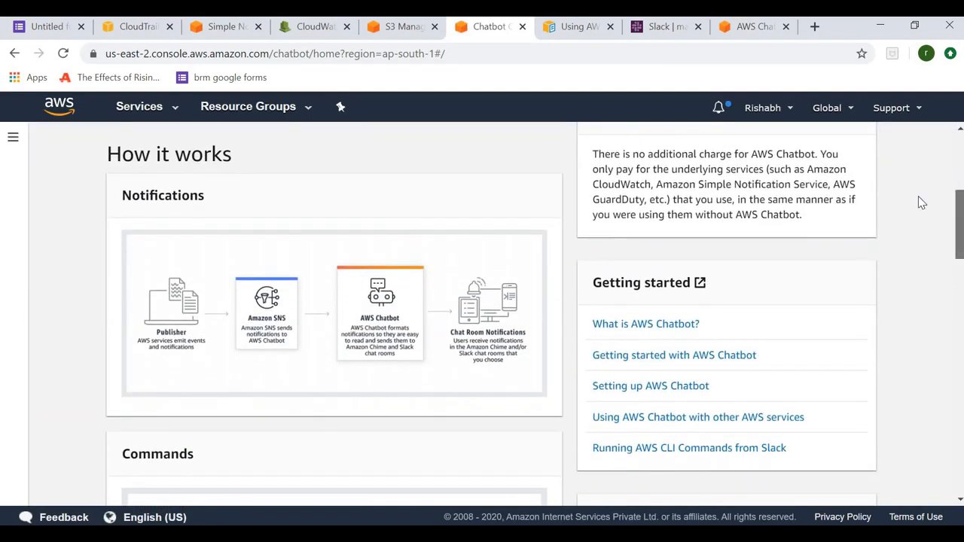
scroll(954, 189, up, 4)
Configure Slack as the chat client and allow AWS Chatbot access to the new workspace.
click(657, 278)
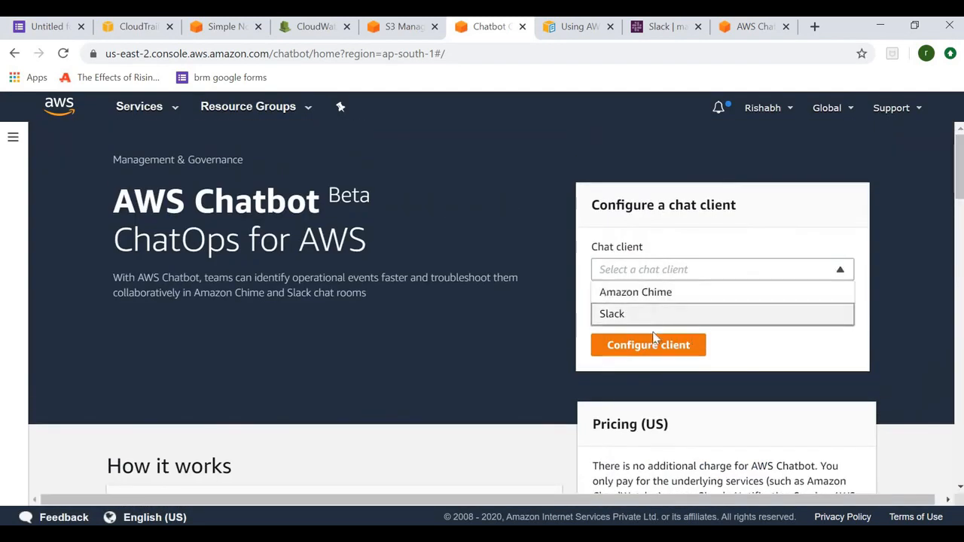
click(652, 321)
click(654, 354)
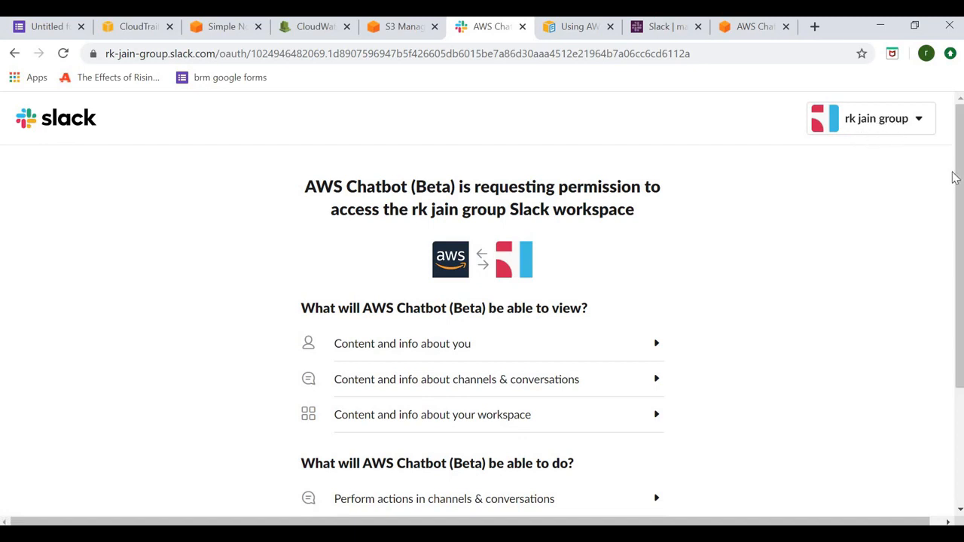
scroll(962, 183, down, 1)
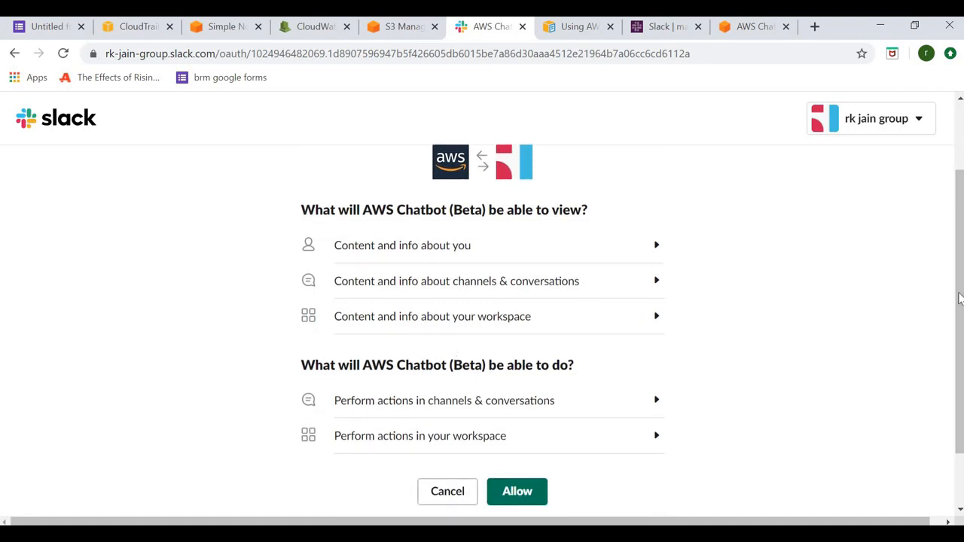
scroll(504, 457, down, 1)
click(508, 472)
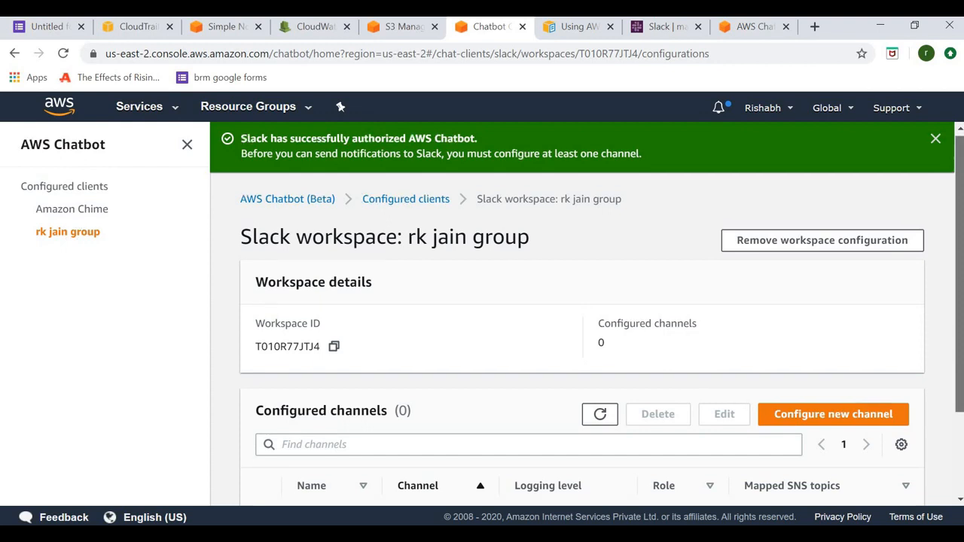
Start a new Slack channel configuration named 'demo-…', logging all events to CloudWatch Logs.
scroll(866, 332, down, 1)
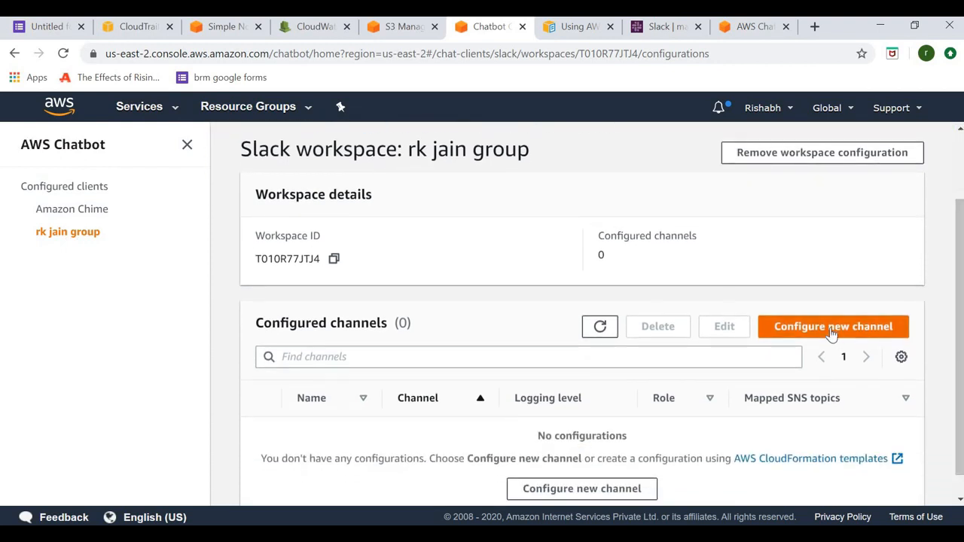
click(832, 328)
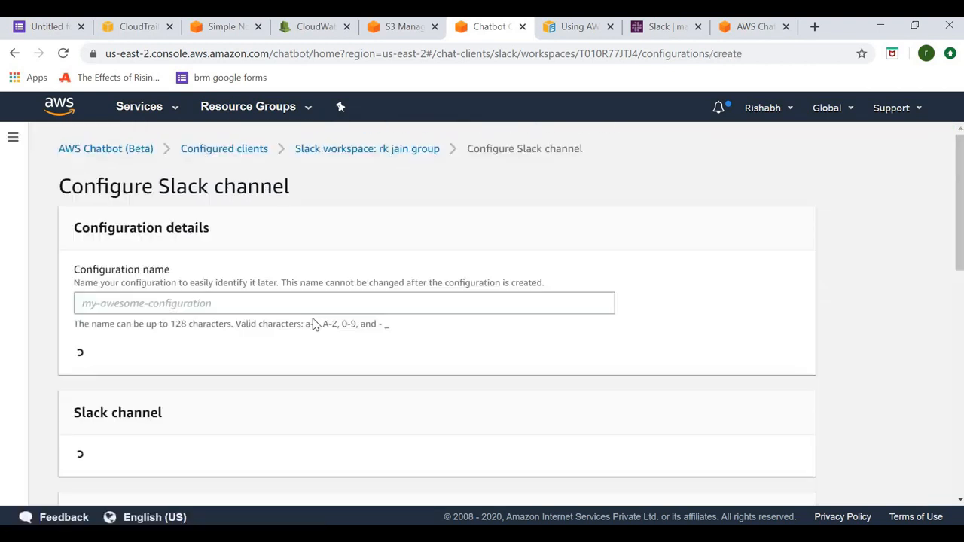
click(257, 306)
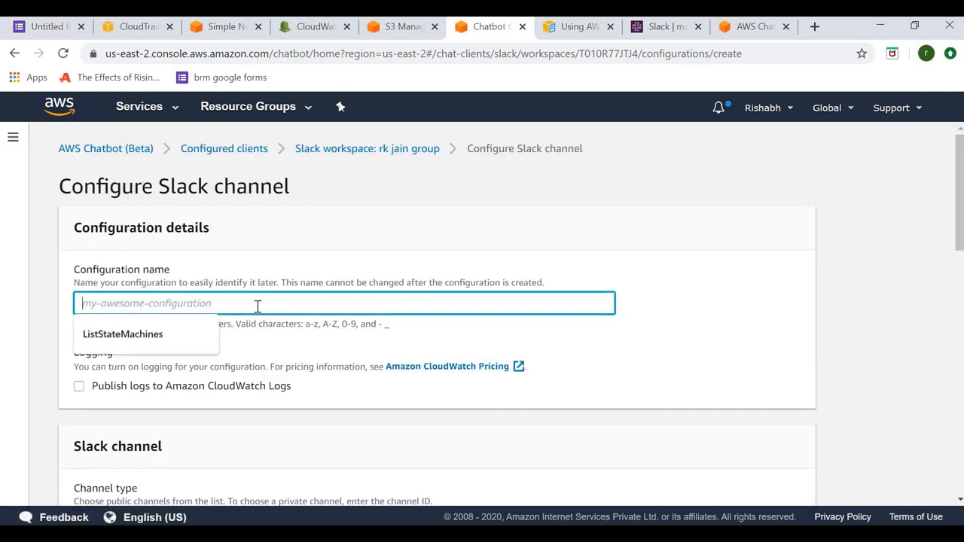
text(demo-configuration)
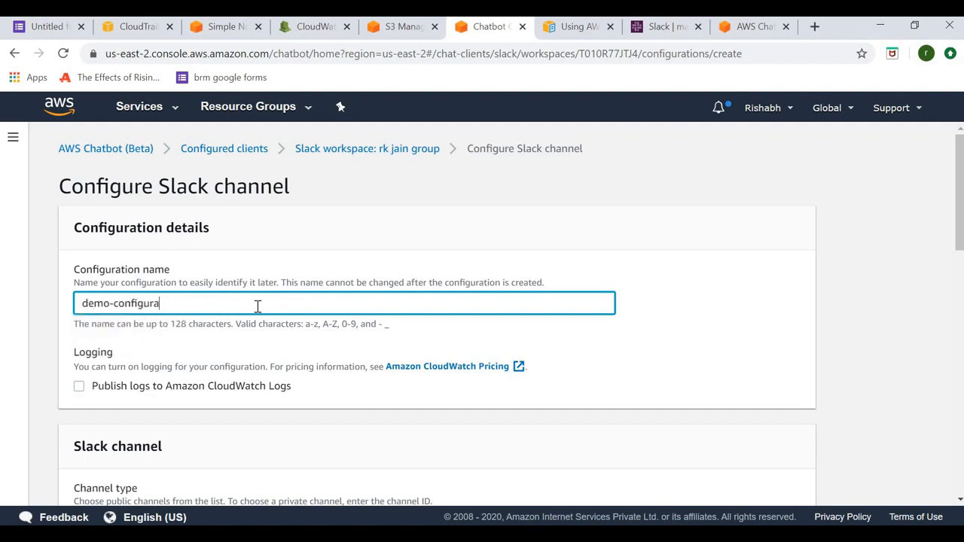
click(80, 386)
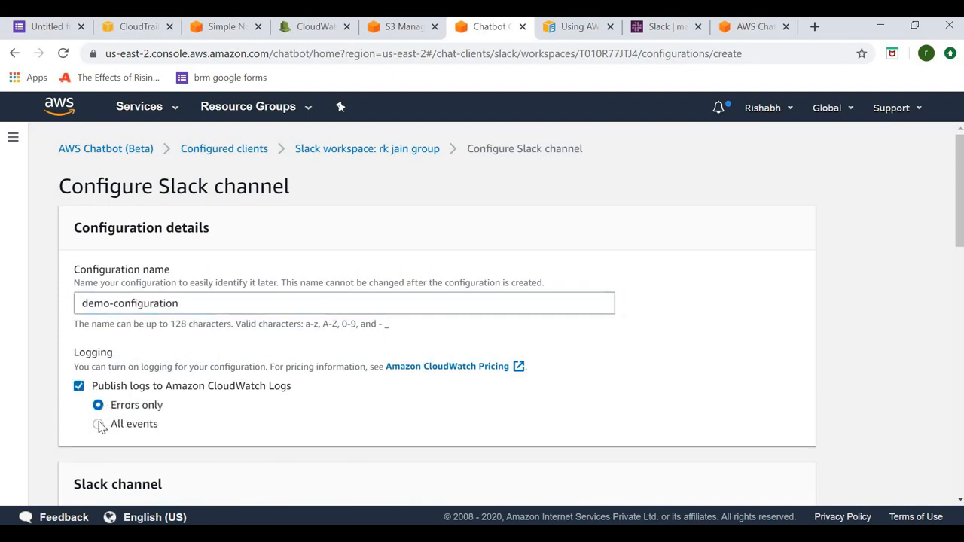
click(134, 424)
Choose mattress-app as the public Slack channel, checking it against the Slack tab.
scroll(959, 188, down, 2)
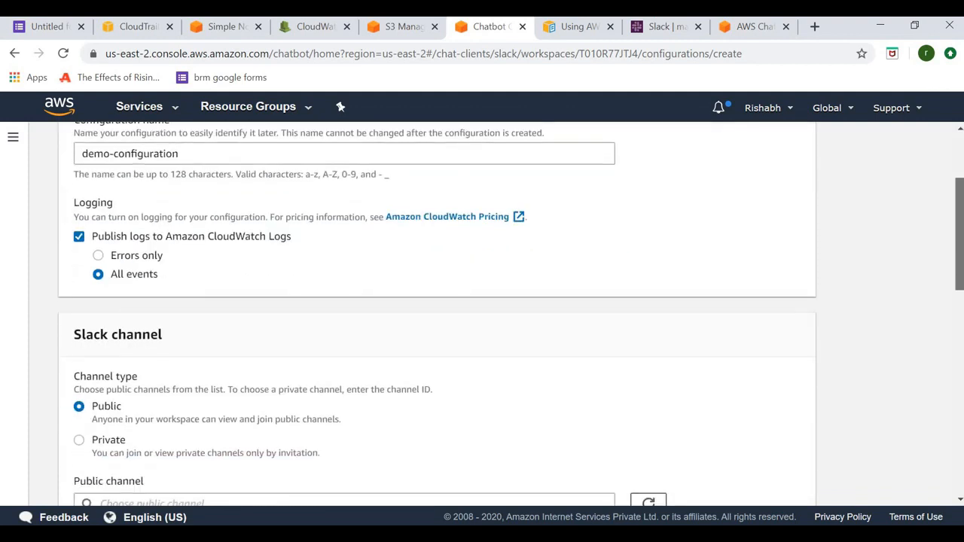
scroll(958, 188, down, 1)
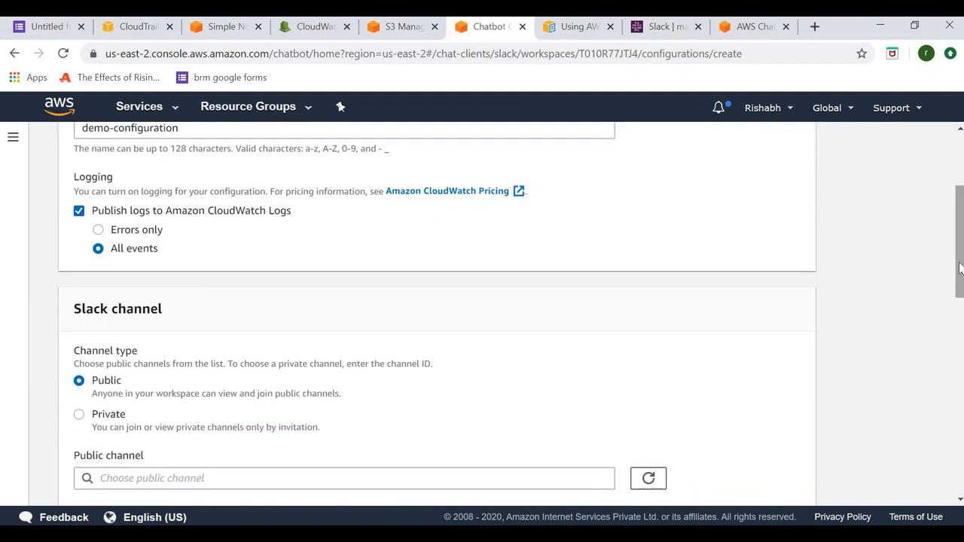
scroll(960, 286, down, 2)
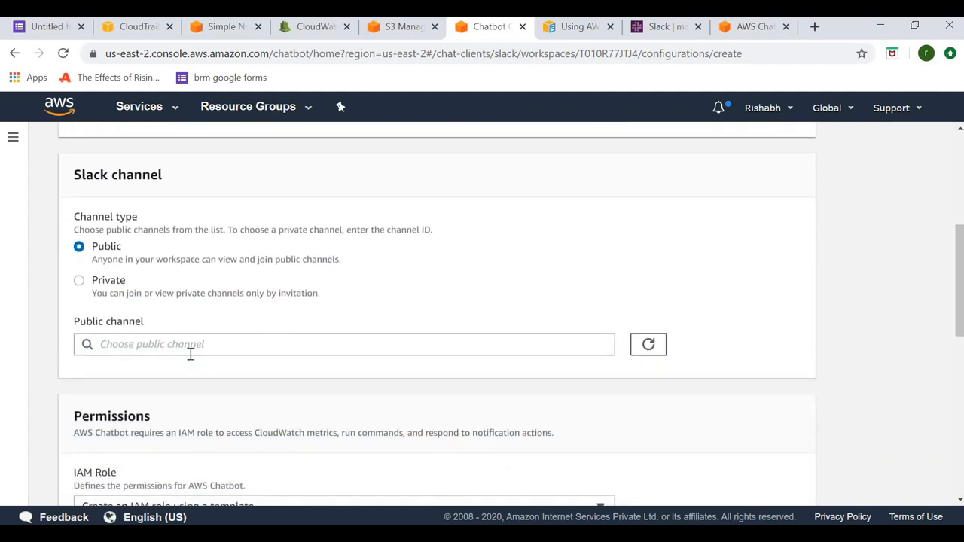
click(187, 343)
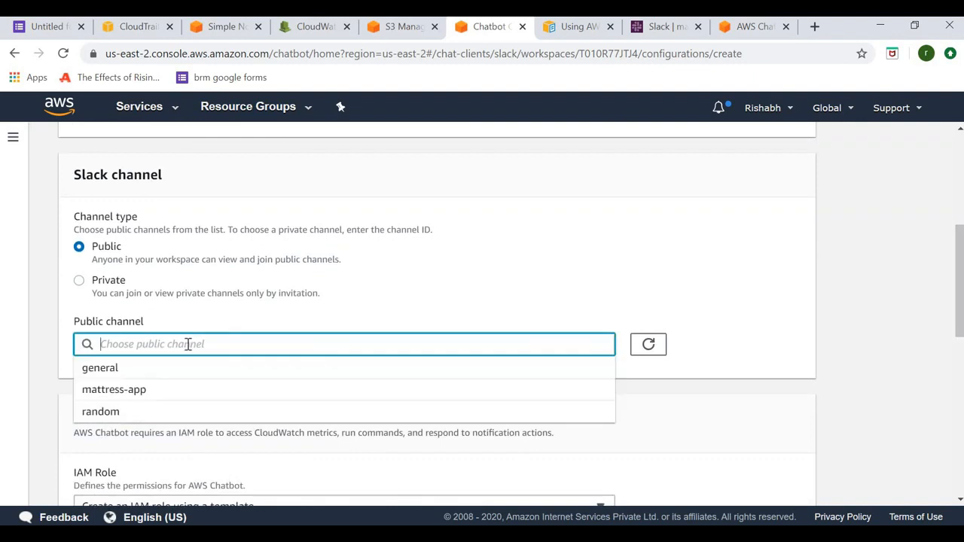
click(173, 390)
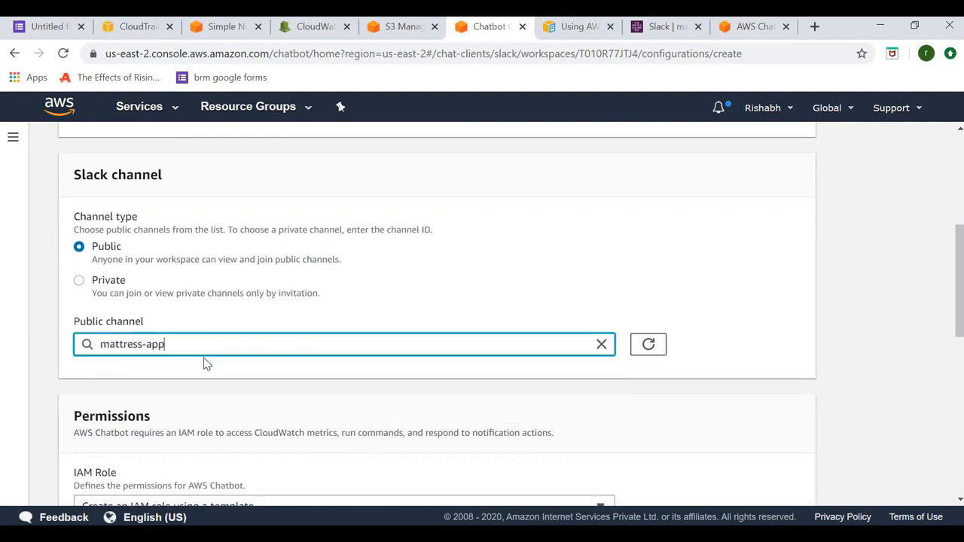
click(666, 30)
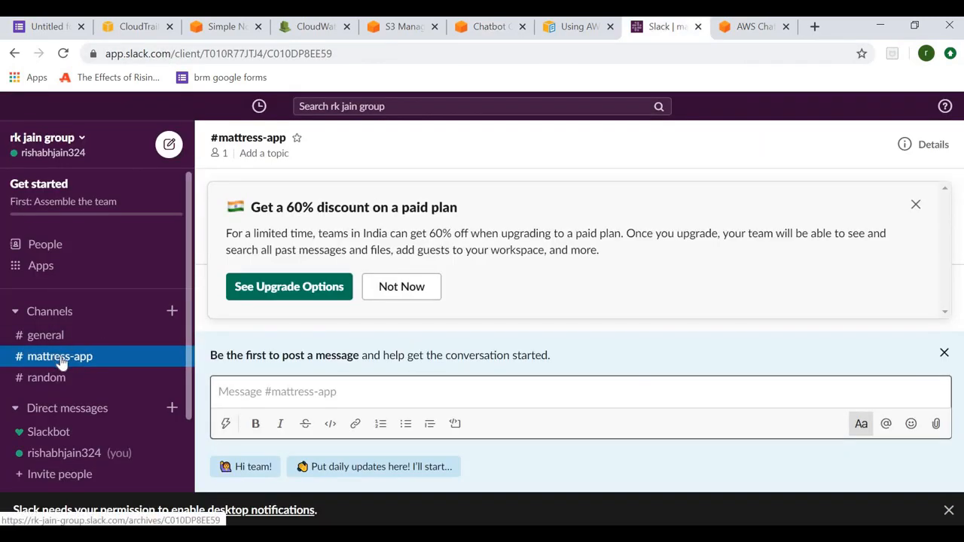
click(487, 30)
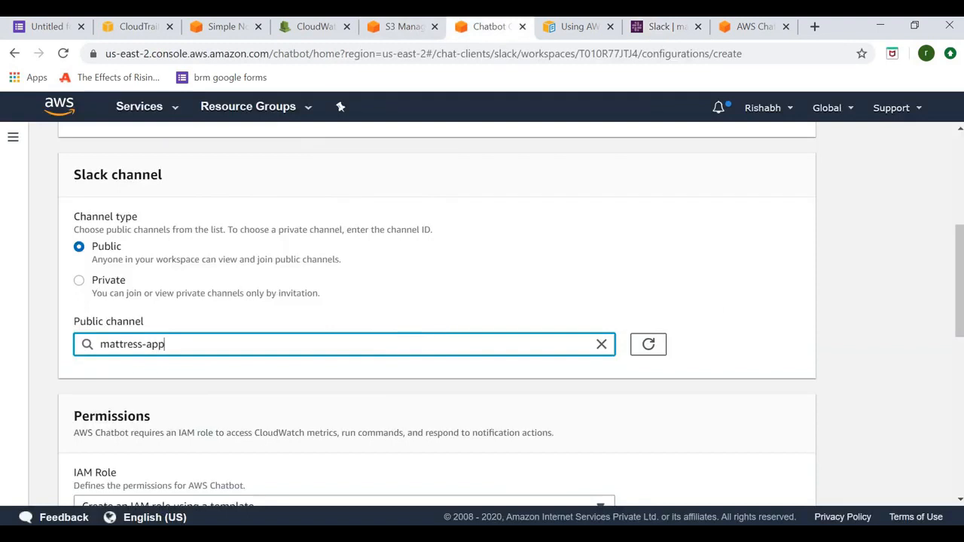
Enter role name chatbot-role and deselect the Notification permissions policy template.
scroll(402, 341, down, 4)
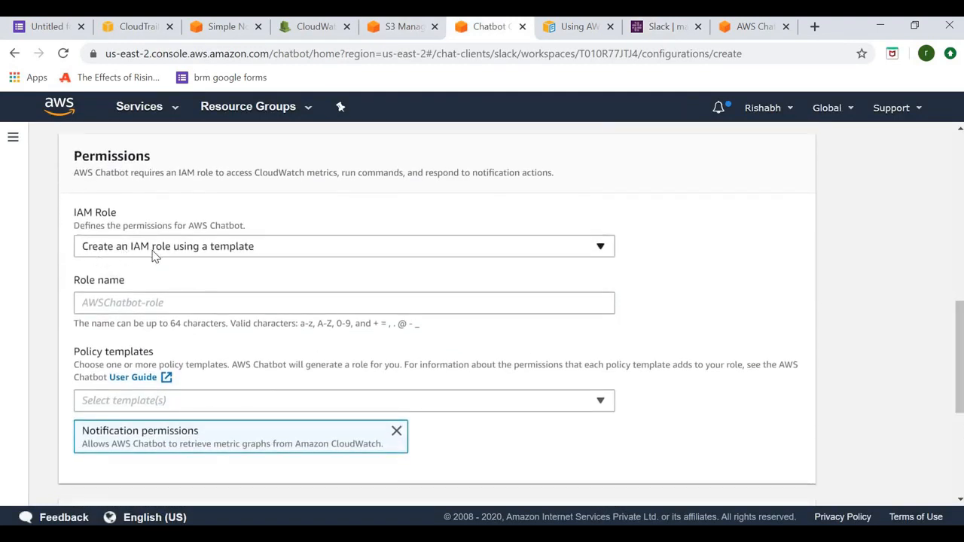
click(158, 304)
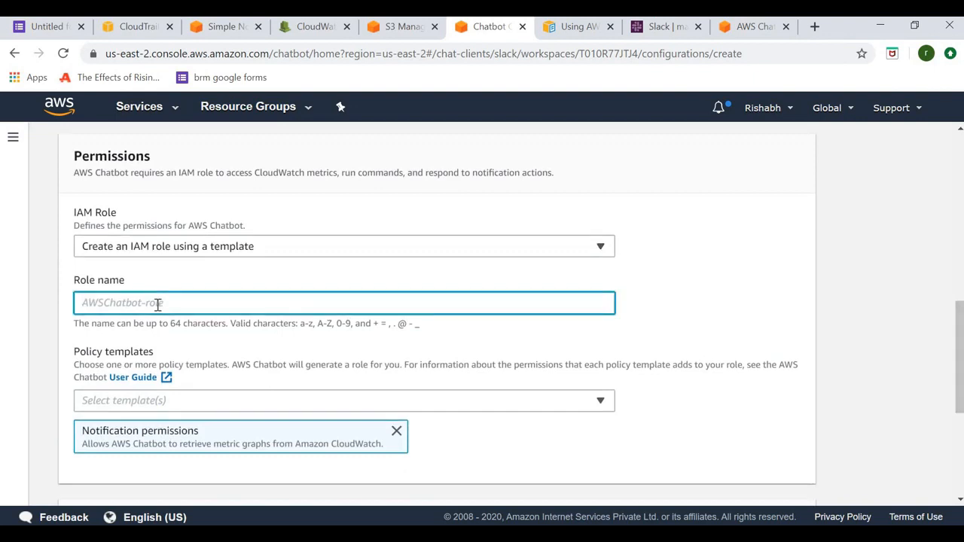
text(chatbot-role)
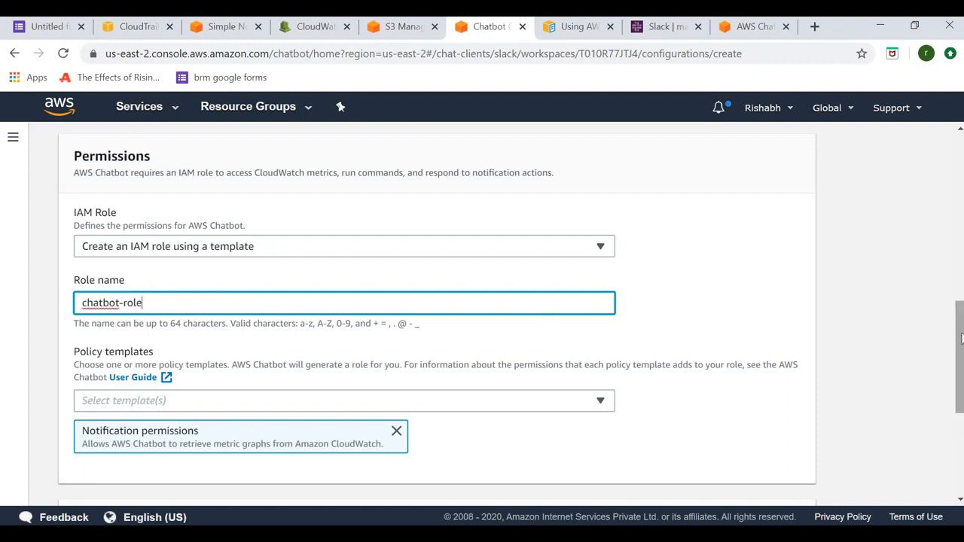
scroll(758, 357, down, 2)
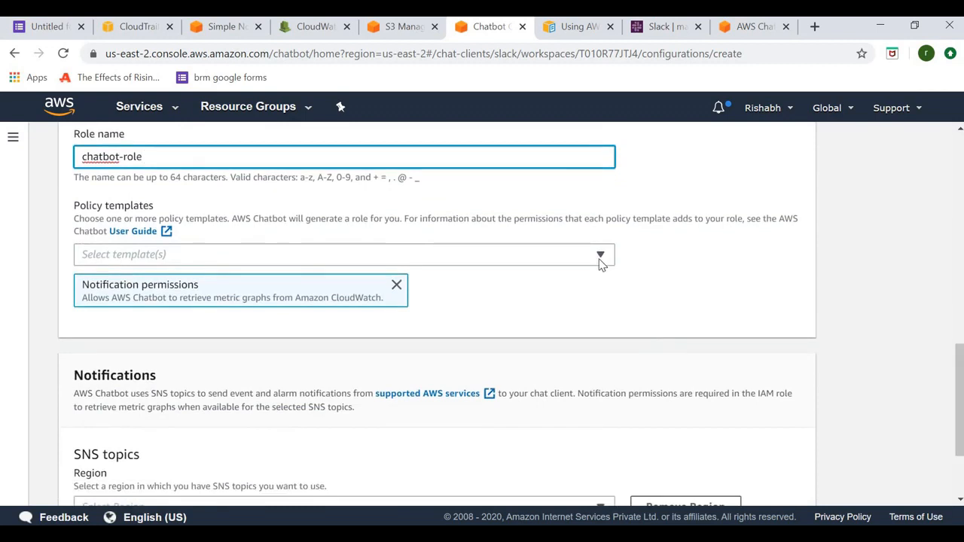
click(600, 256)
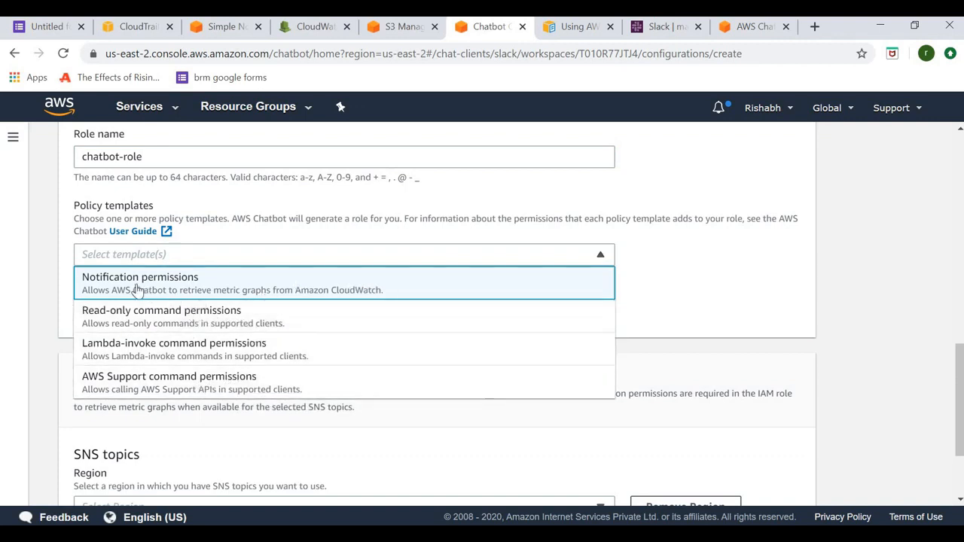
click(167, 288)
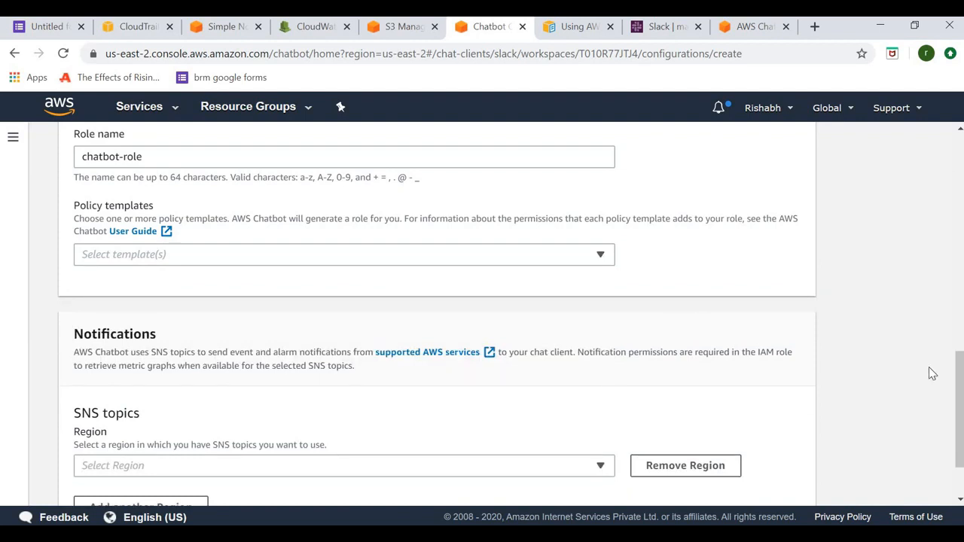
drag(958, 381, 961, 410)
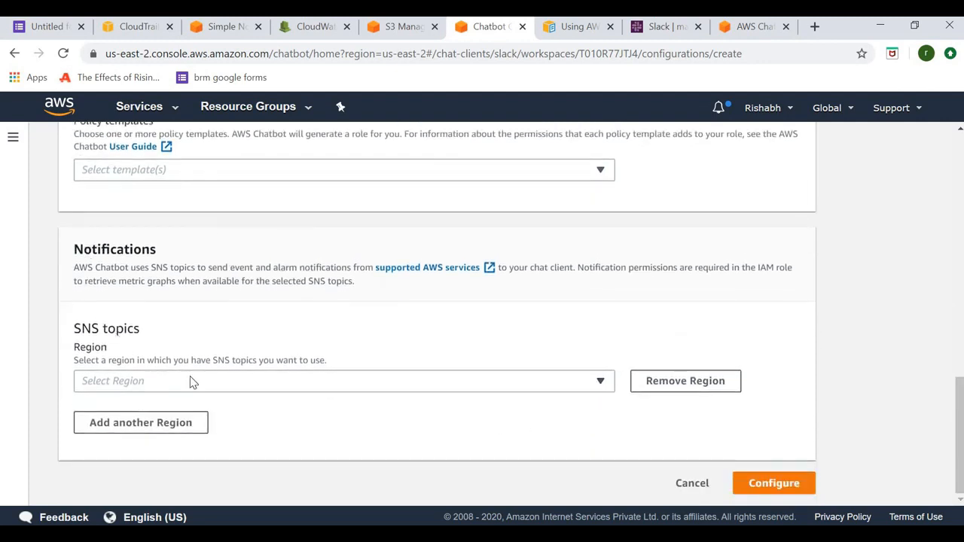
Set the SNS topics region to Asia Pacific - Mumbai, finding no topics there.
click(223, 390)
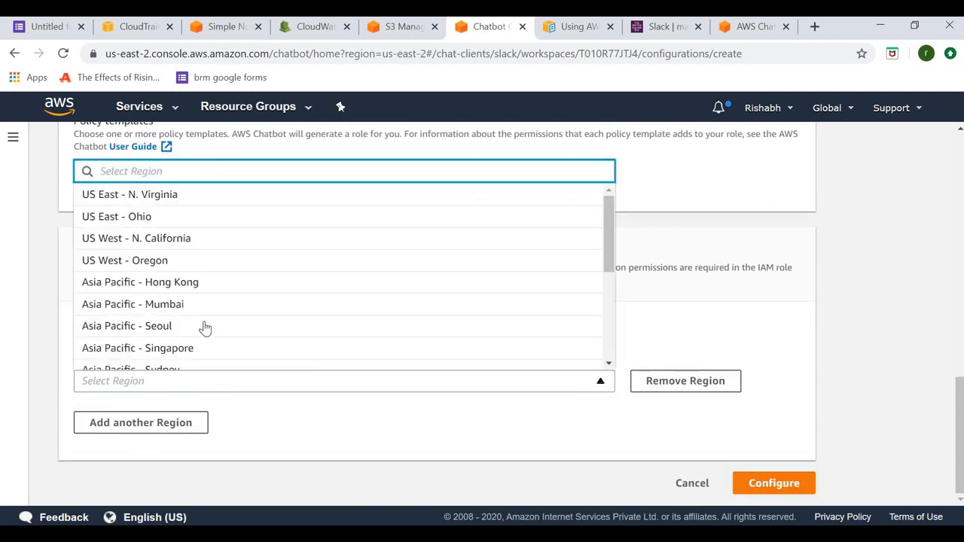
click(293, 304)
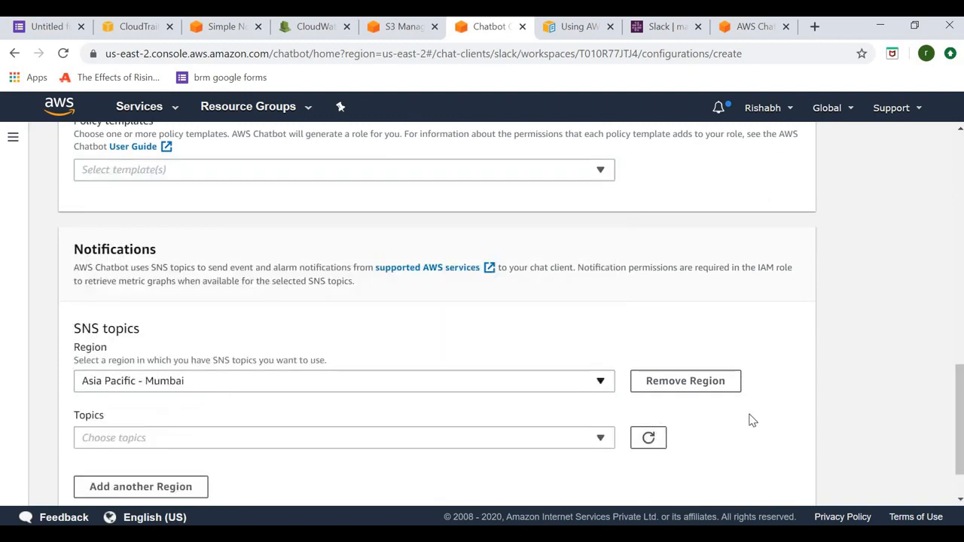
click(554, 445)
click(555, 445)
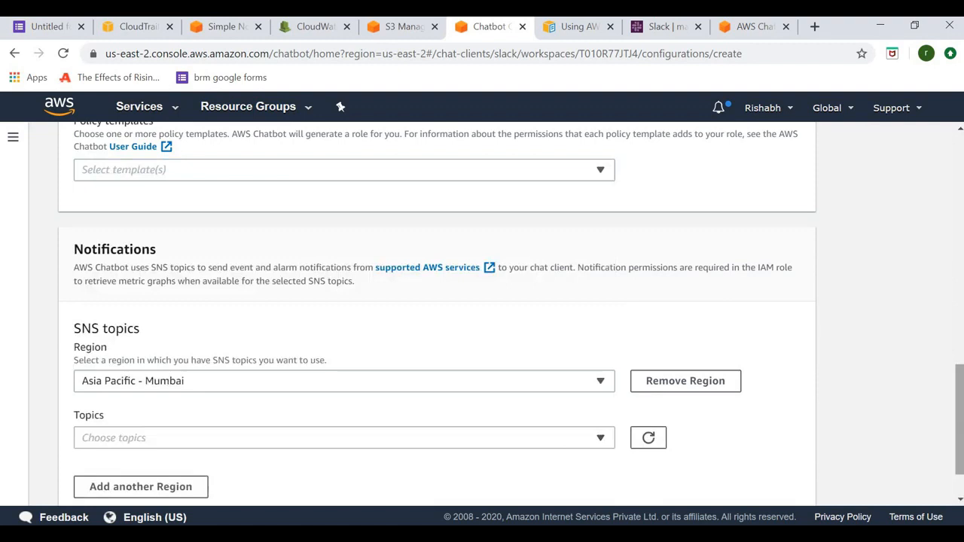
scroll(941, 436, down, 1)
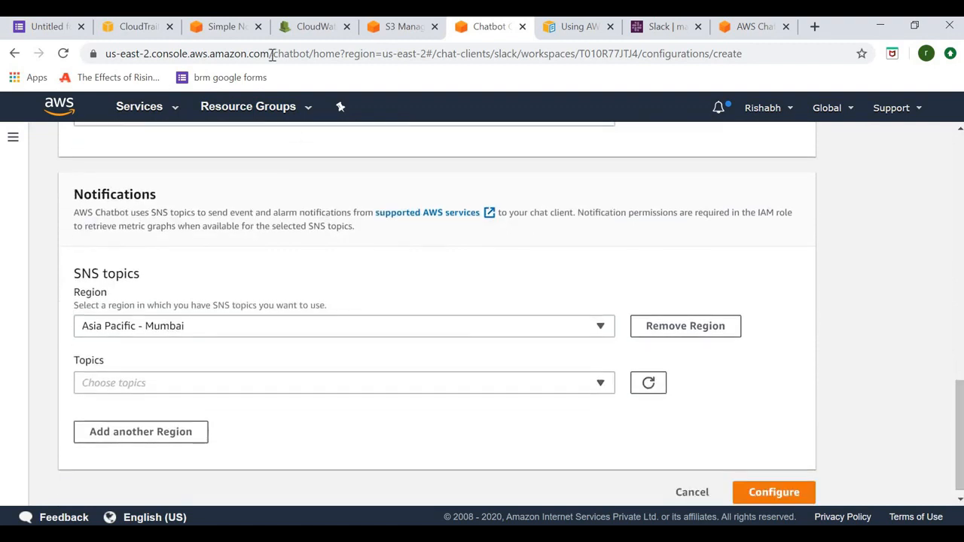
Open the SNS console through Services search and show its Topics list.
click(229, 30)
click(143, 107)
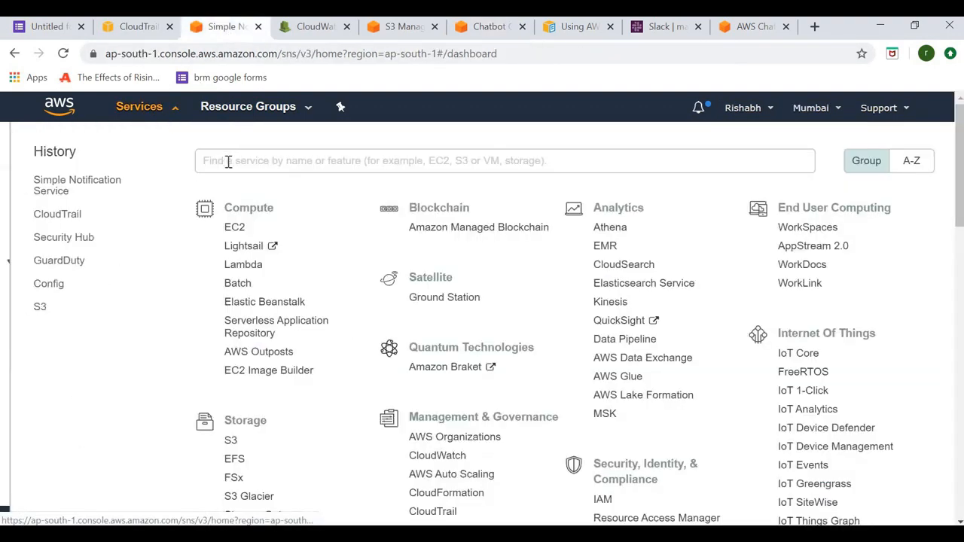
text(sns)
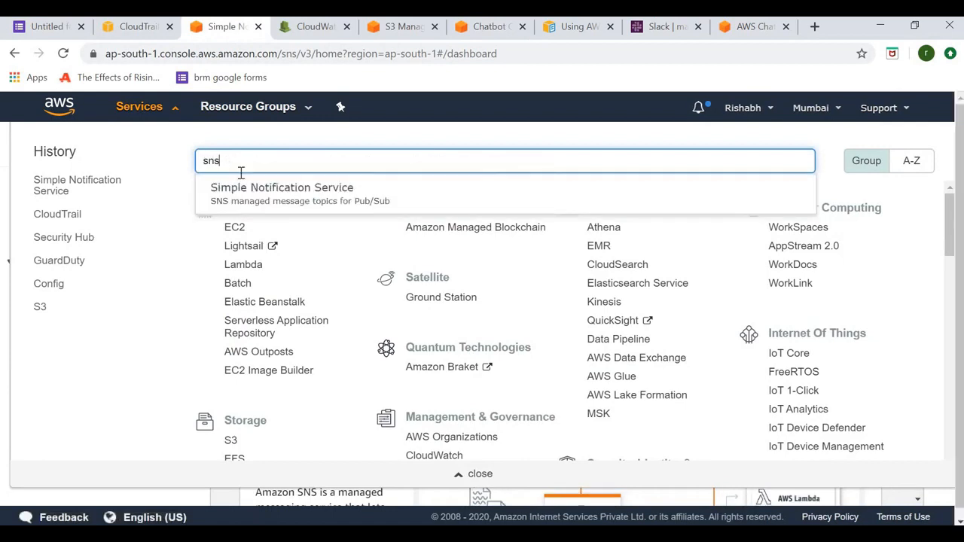
click(173, 115)
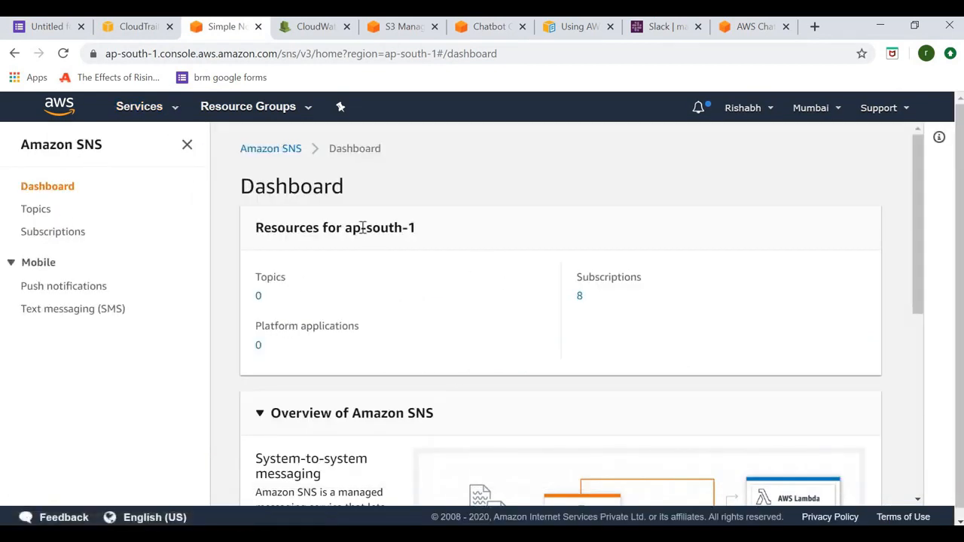
click(36, 210)
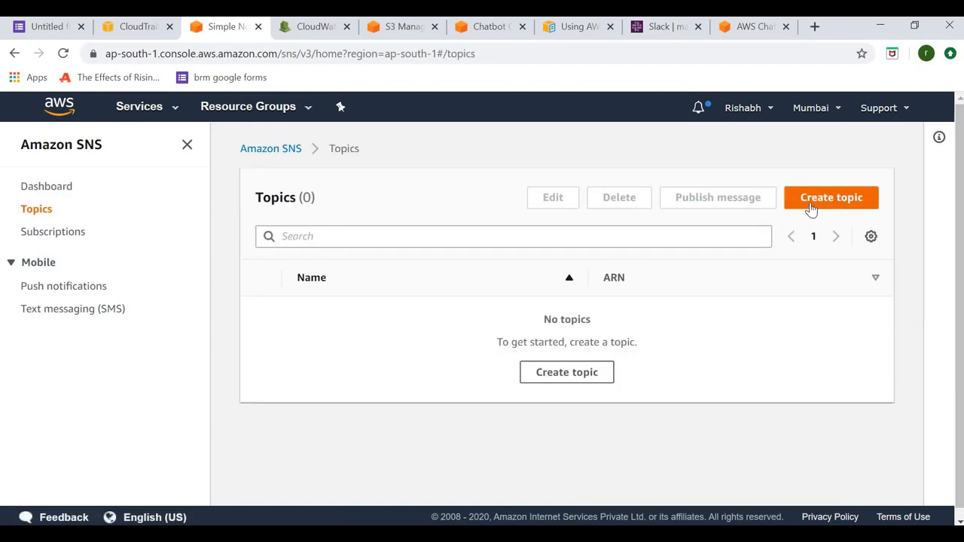
Create a new SNS topic named demo-chatbot-topic.
click(812, 209)
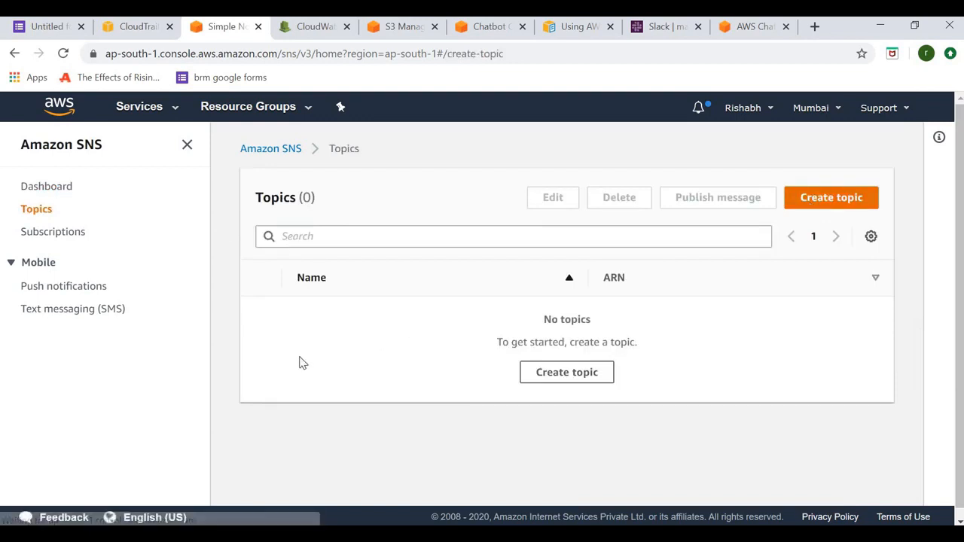
click(125, 299)
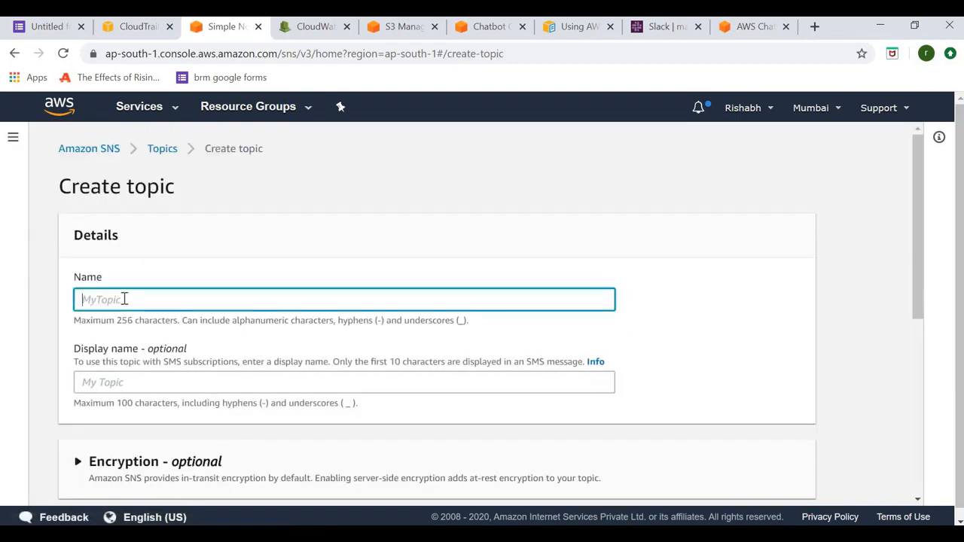
text(demo-chatbot-topic)
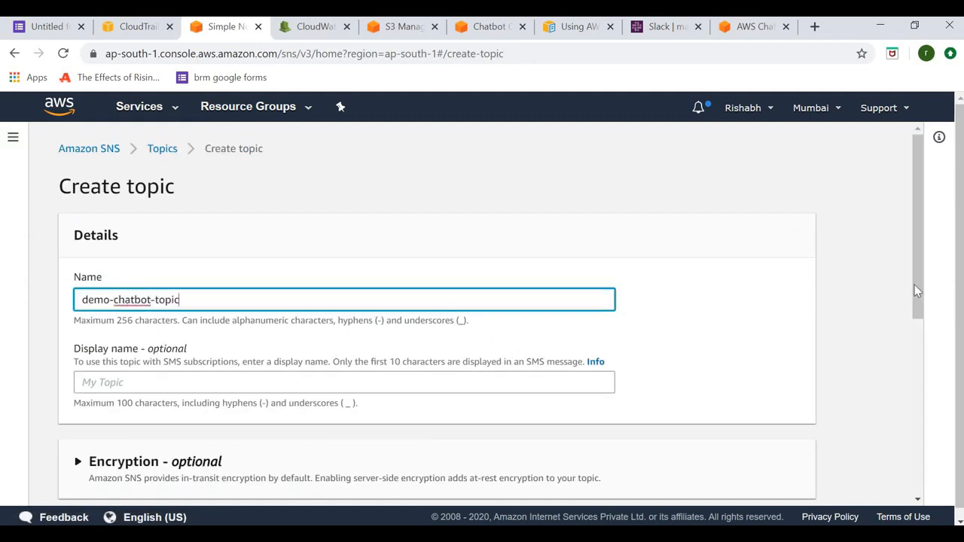
drag(914, 287, 896, 454)
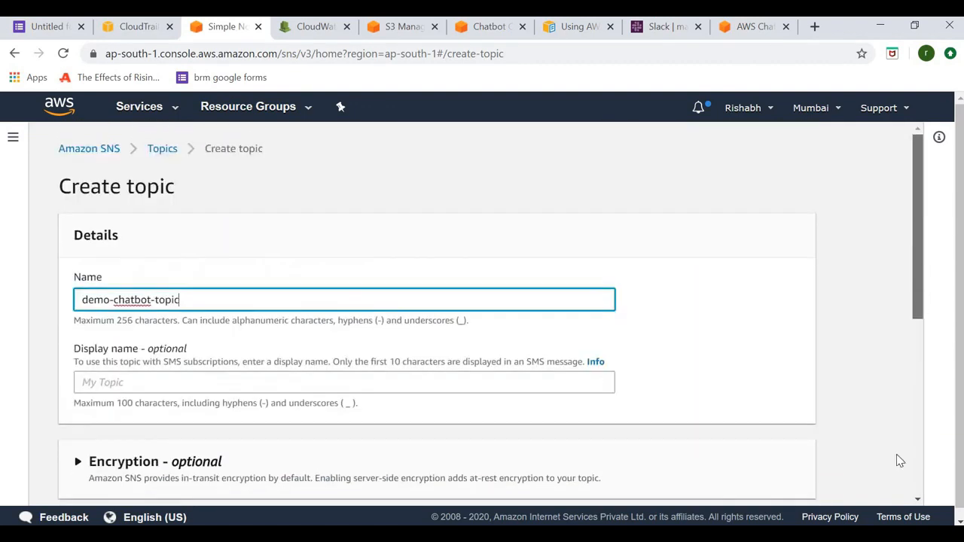
scroll(897, 454, down, 10)
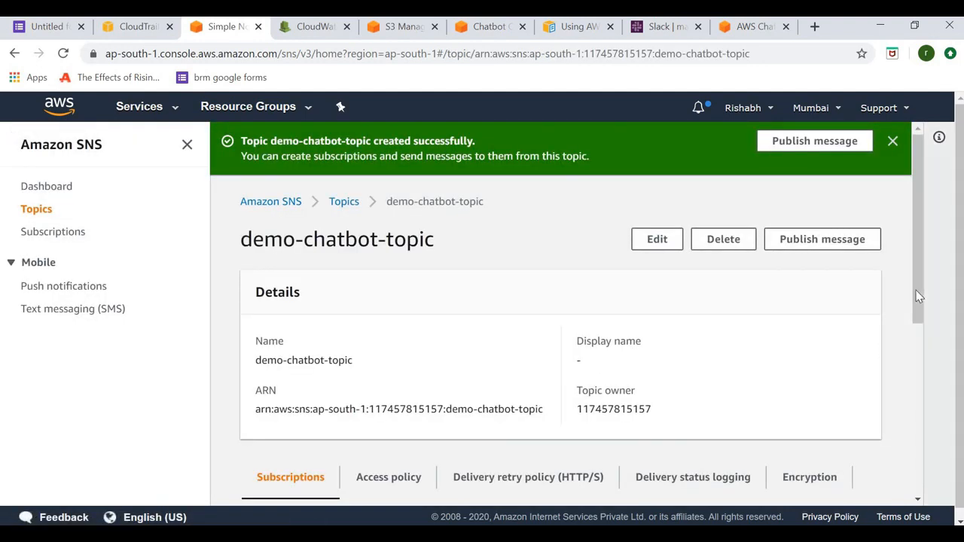
click(915, 426)
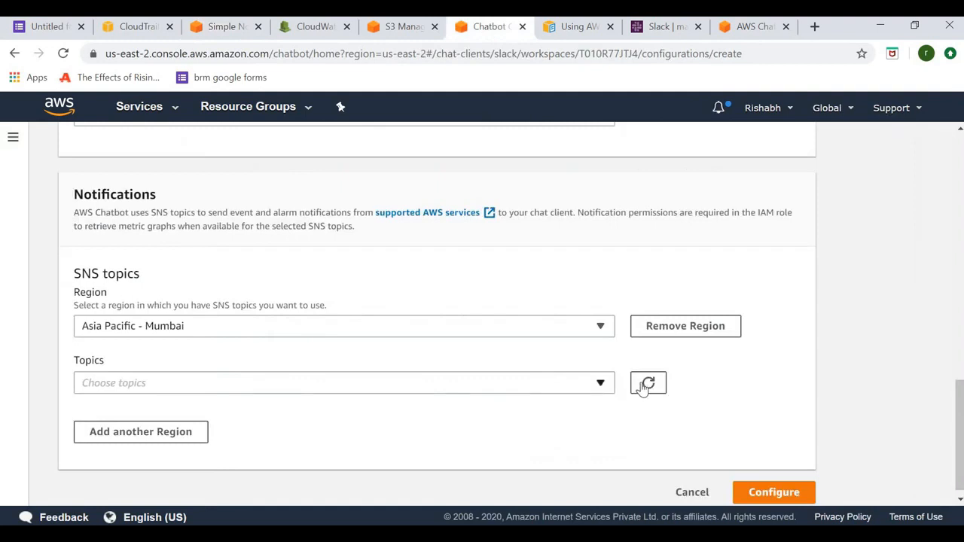
Refresh the SNS topics and select demo-chatbot-topic for the mattress-app Chatbot configuration.
click(648, 383)
click(580, 390)
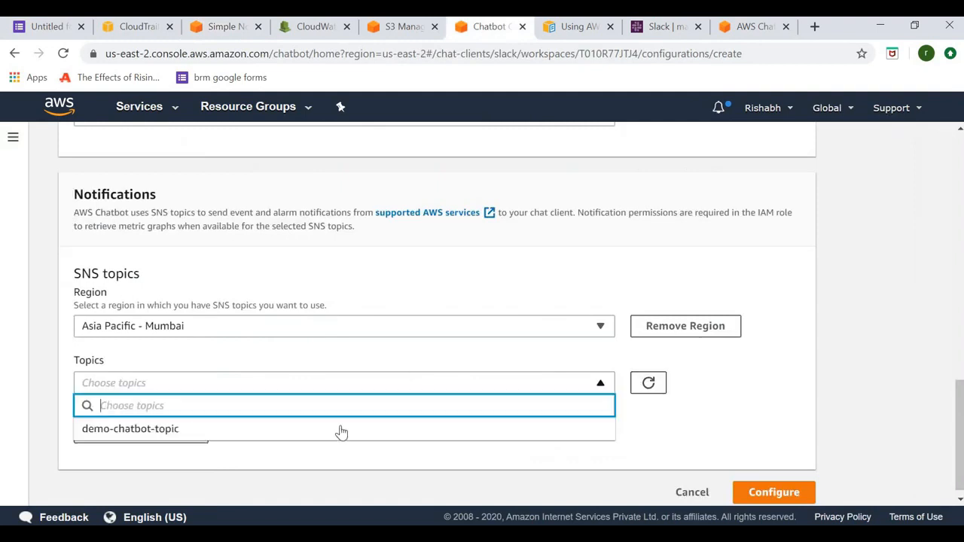
click(333, 431)
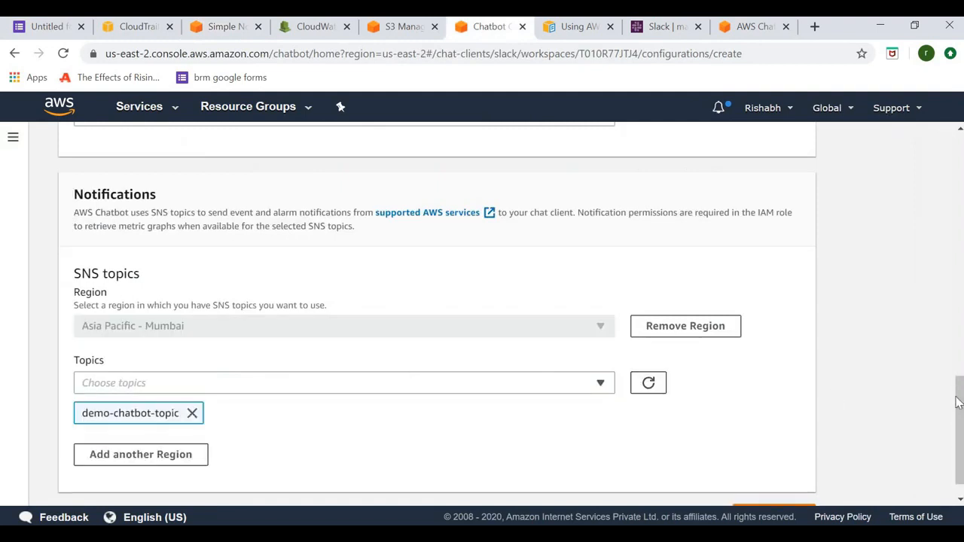
scroll(851, 405, down, 1)
scroll(851, 405, up, 10)
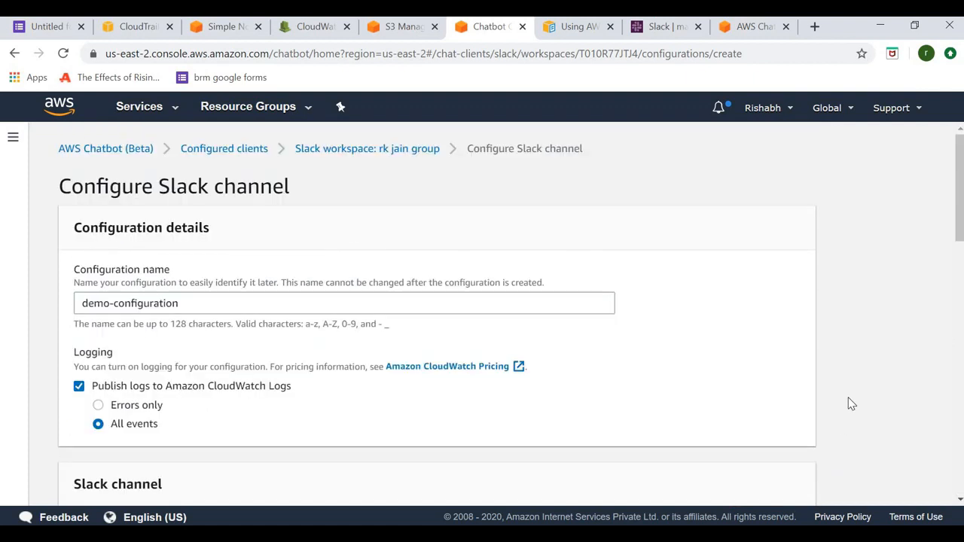
drag(960, 220, 959, 404)
scroll(584, 301, down, 1)
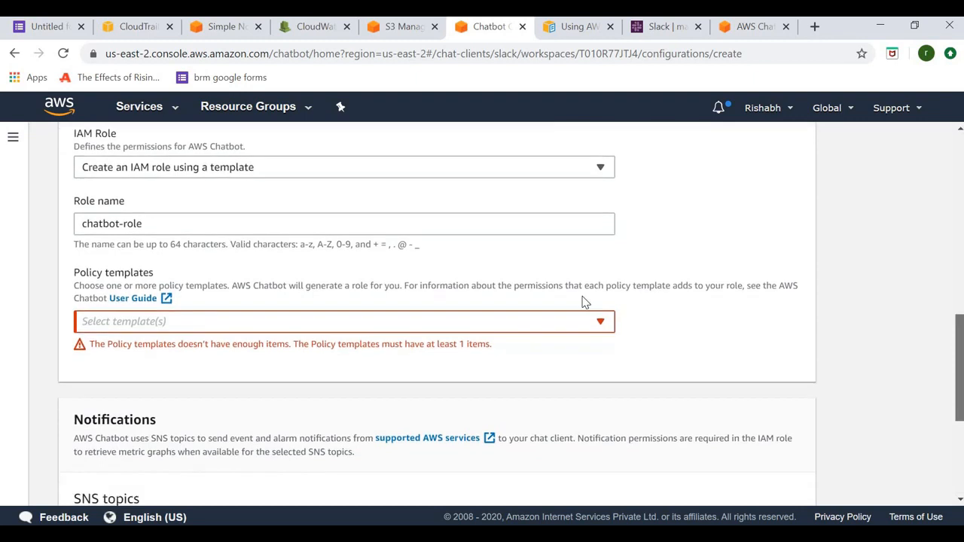
Add the Notification permissions policy template, save the configuration, and review the SNS topic and Chatbot docs.
click(599, 284)
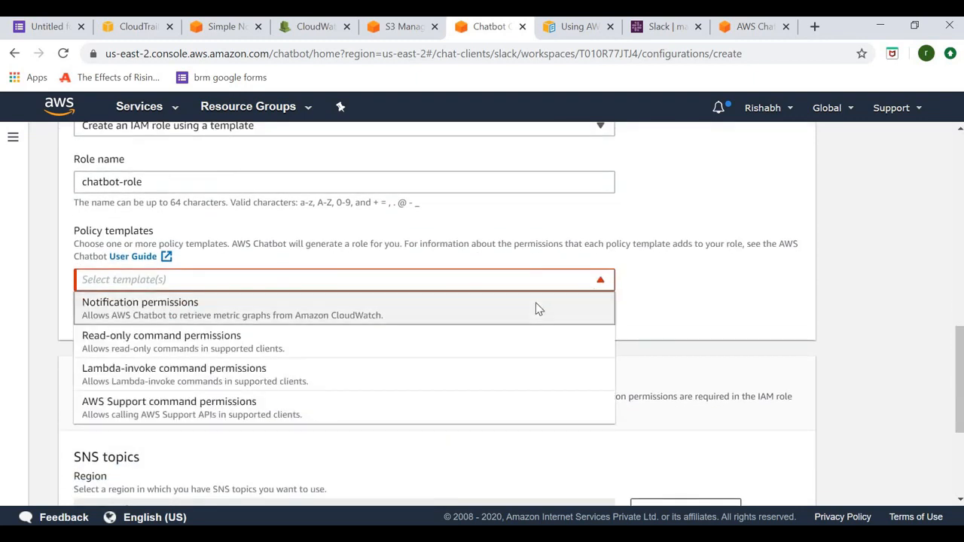
click(538, 309)
drag(961, 407, 960, 473)
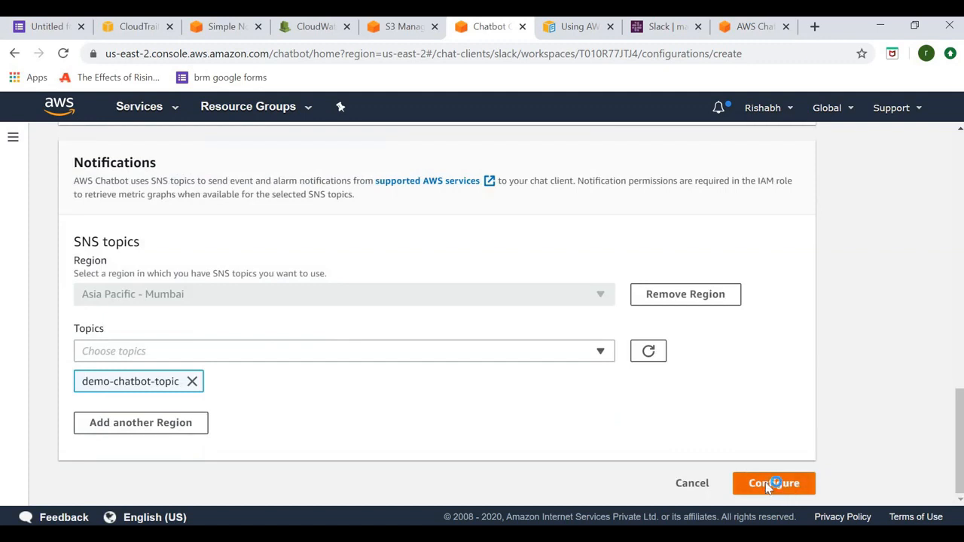
click(795, 491)
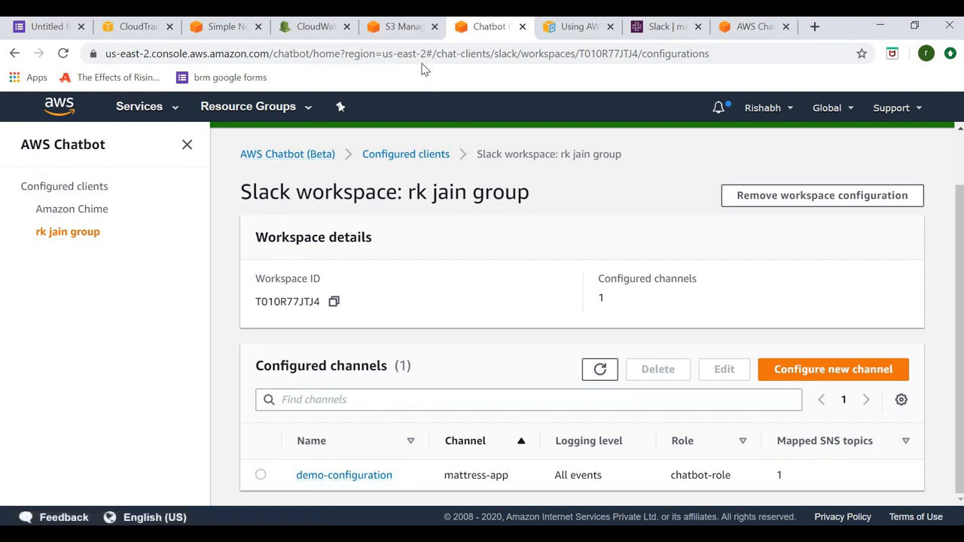
click(227, 28)
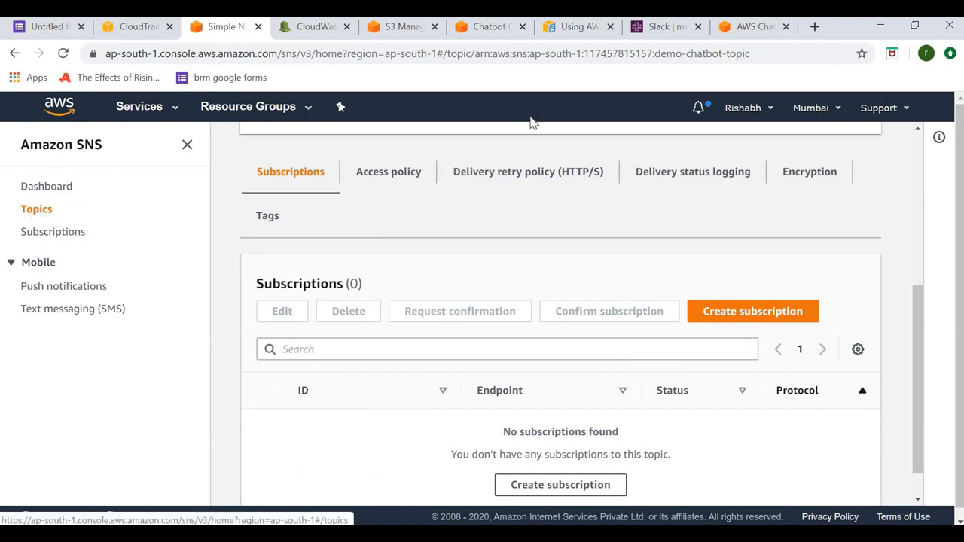
click(572, 28)
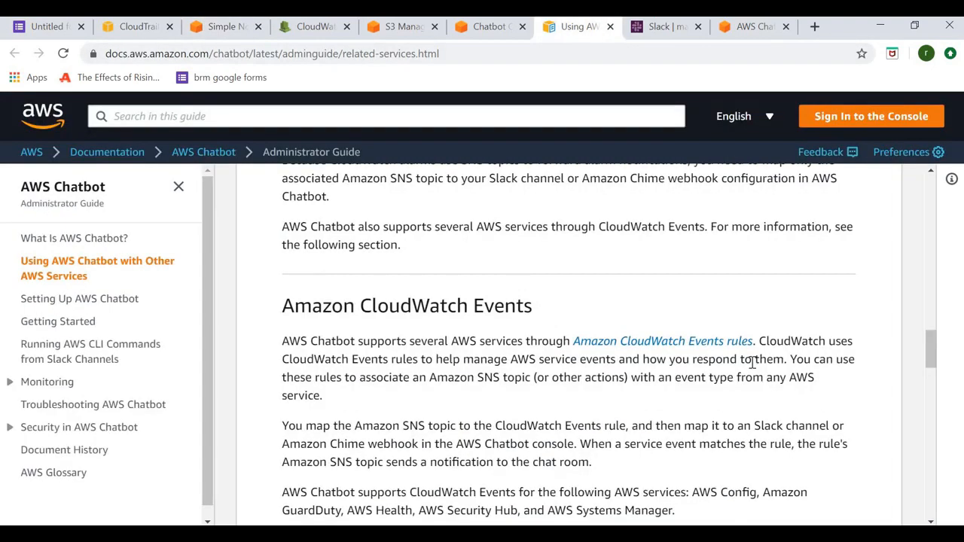
drag(934, 350, 931, 276)
click(938, 301)
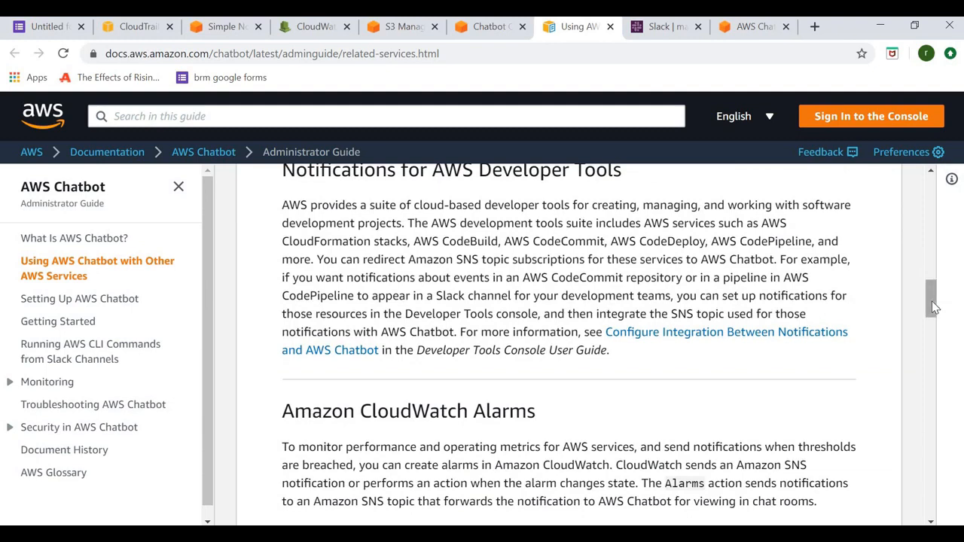
mouse_move(935, 318)
mouse_down()
mouse_move(944, 483)
mouse_move(941, 348)
mouse_move(934, 327)
mouse_move(918, 328)
mouse_up()
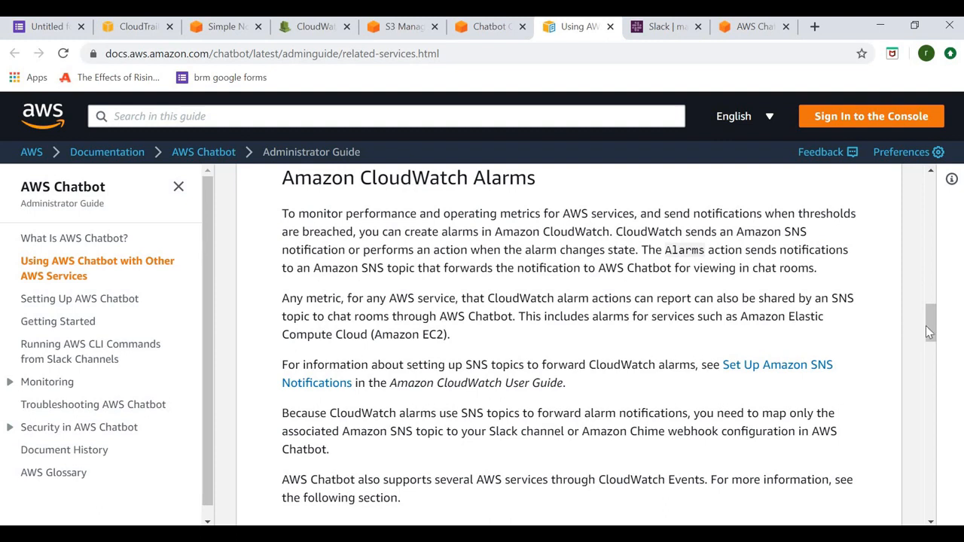
drag(928, 331, 932, 370)
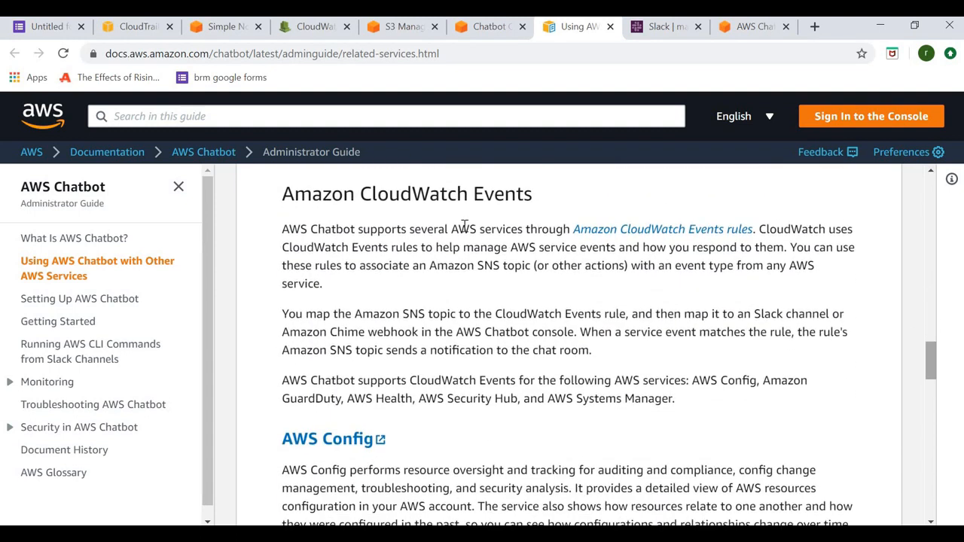
drag(360, 194, 538, 197)
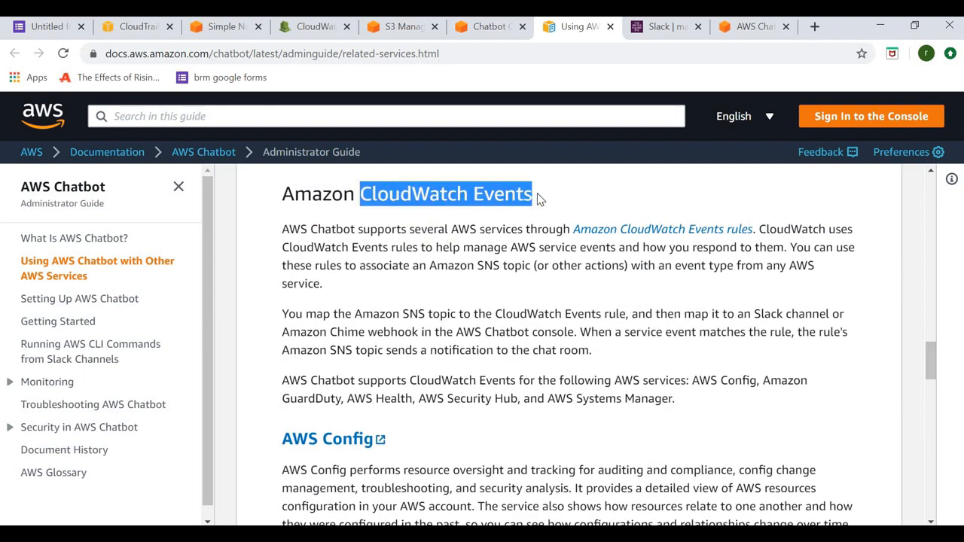
click(456, 322)
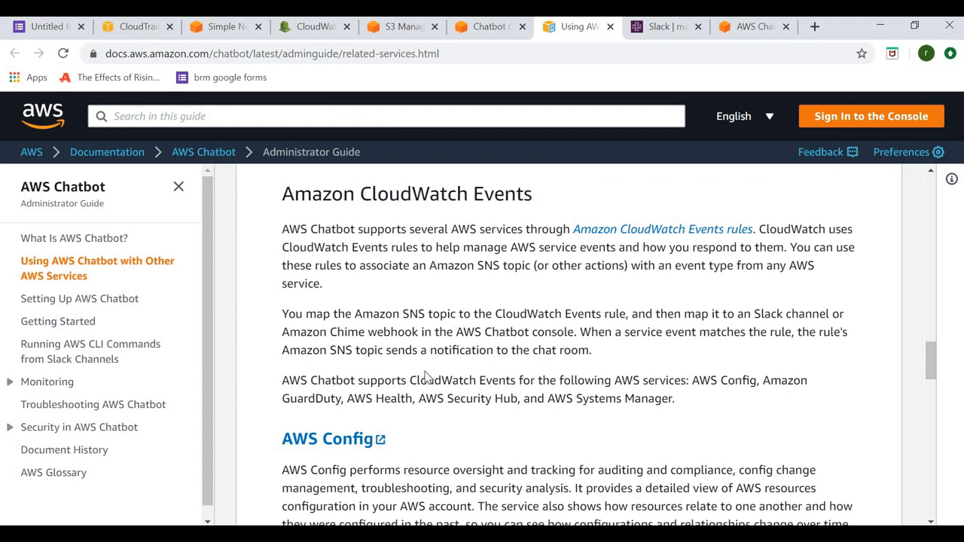
drag(310, 381, 712, 409)
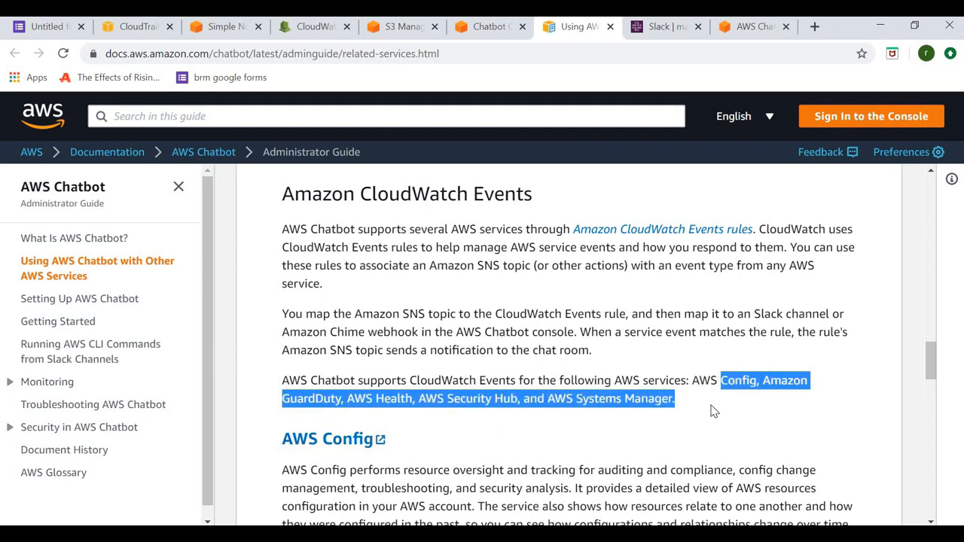
click(714, 412)
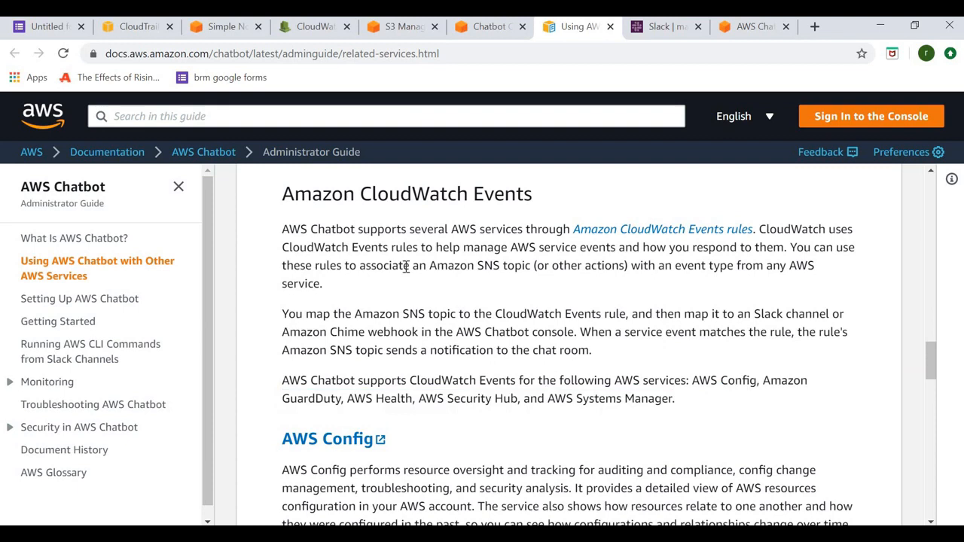
Open the CloudWatch Events rule 'test' in edit mode and review its settings.
click(307, 27)
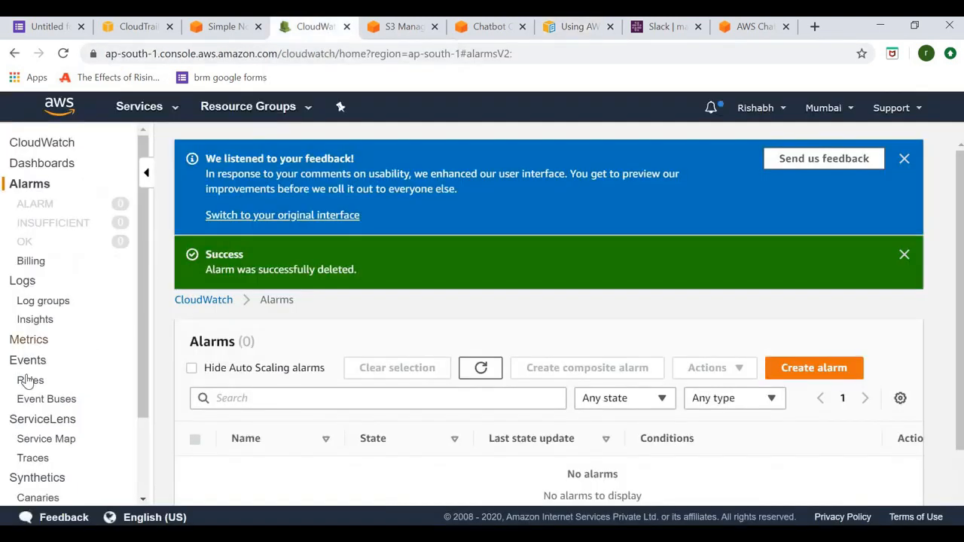
click(27, 382)
click(281, 367)
click(897, 138)
click(884, 165)
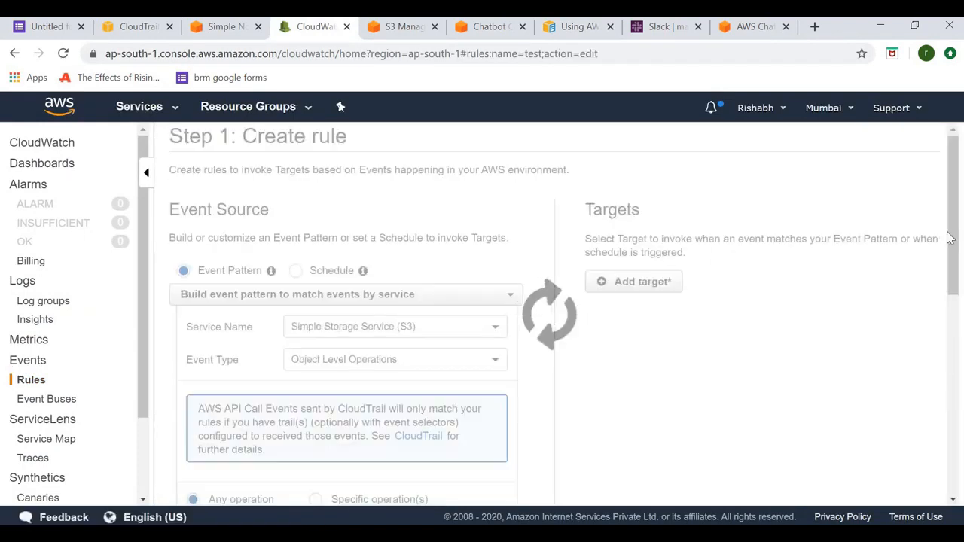
scroll(955, 270, down, 2)
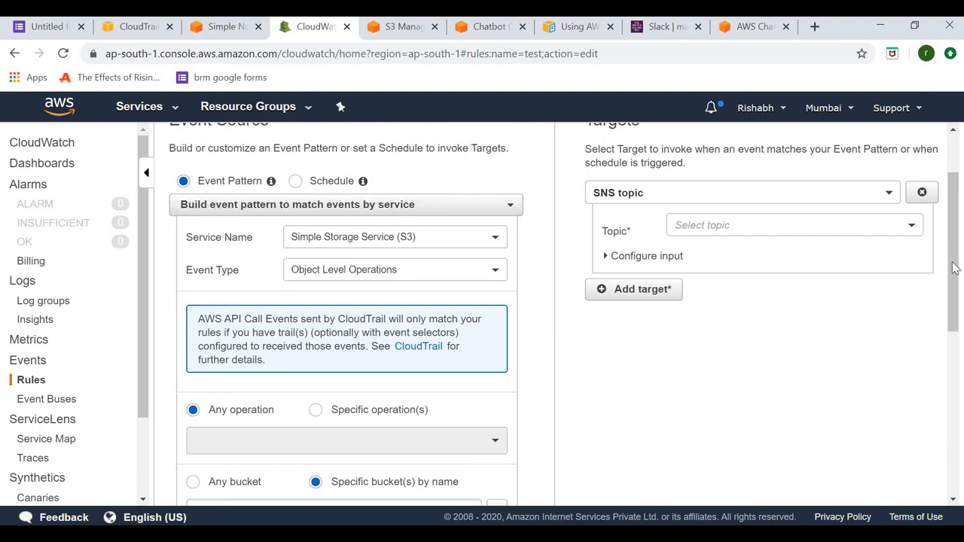
drag(955, 267, 956, 344)
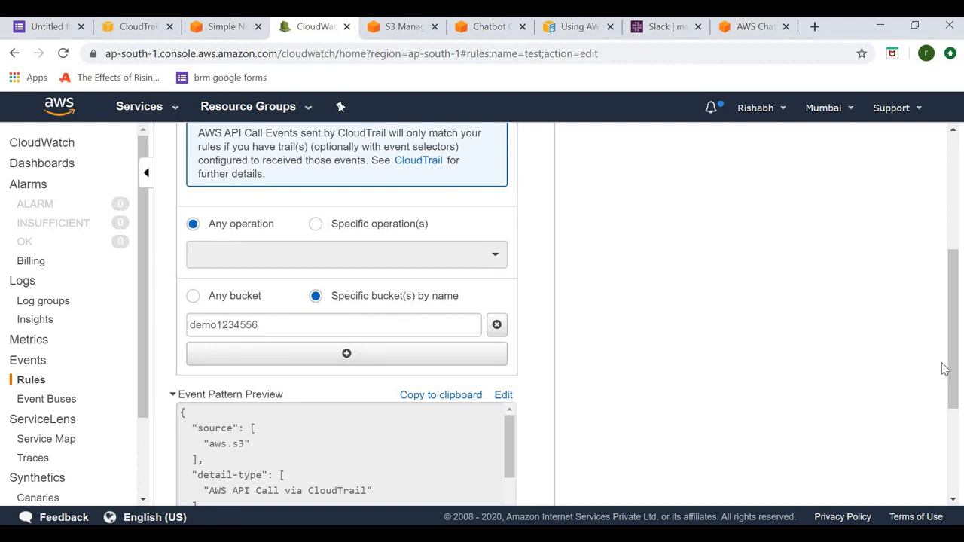
drag(953, 406, 955, 241)
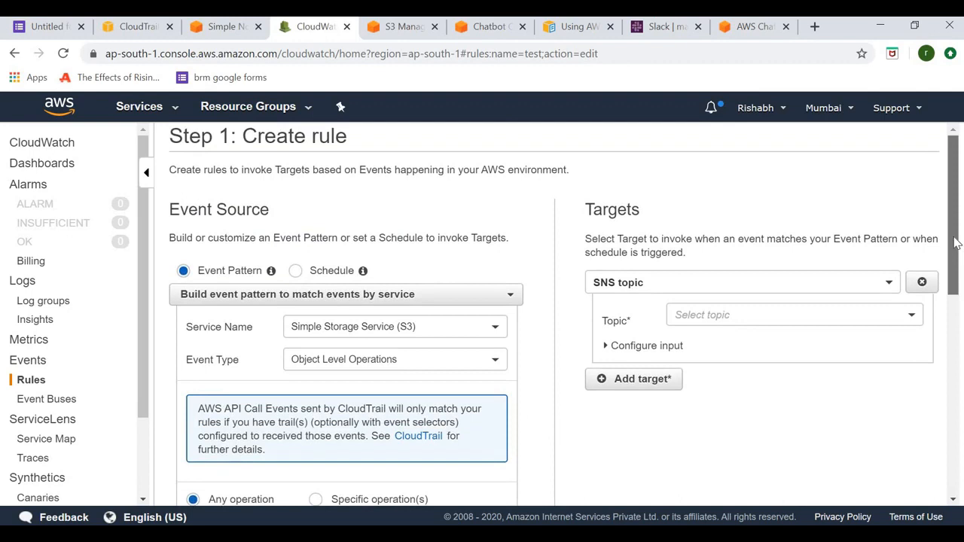
drag(947, 435, 948, 211)
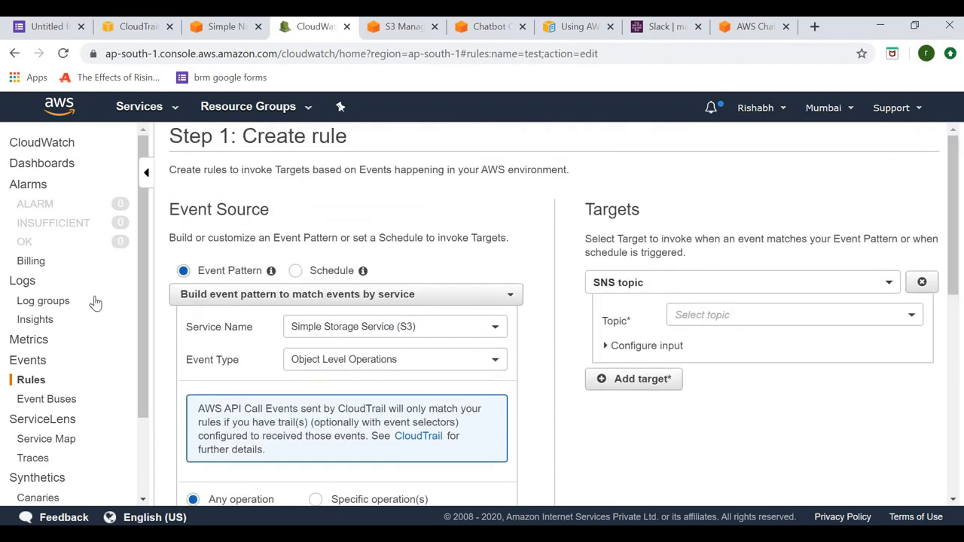
Back in the rules list, view the test rule's event pattern and its S3 event names.
click(22, 381)
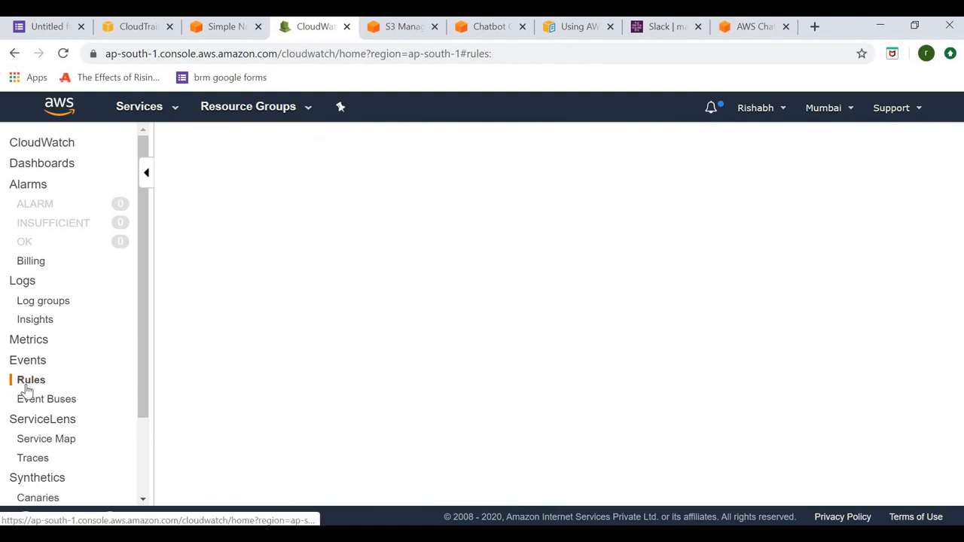
click(34, 186)
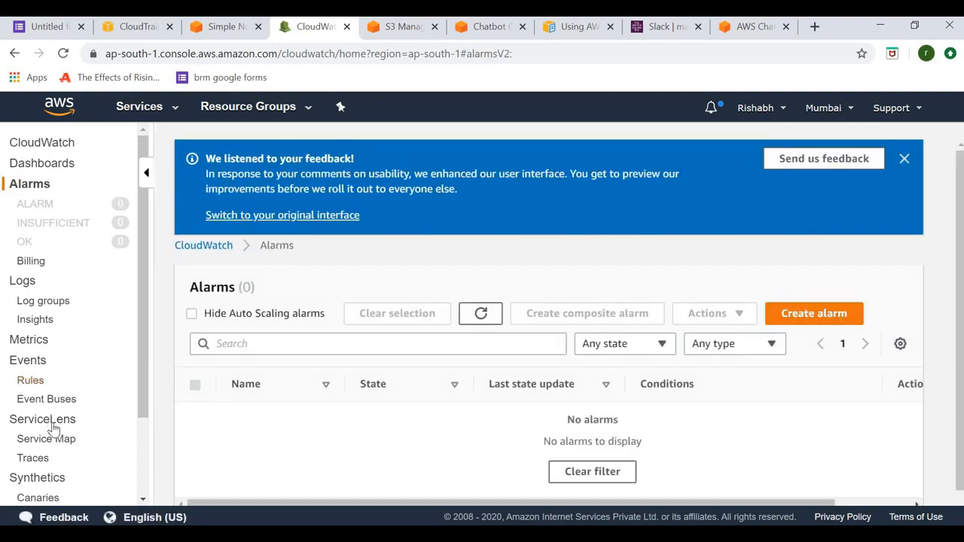
click(32, 382)
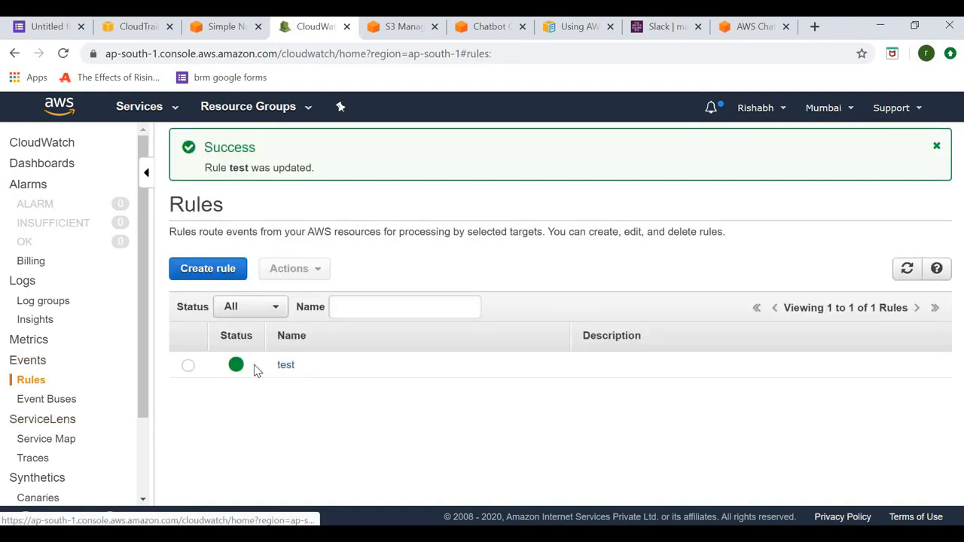
click(390, 366)
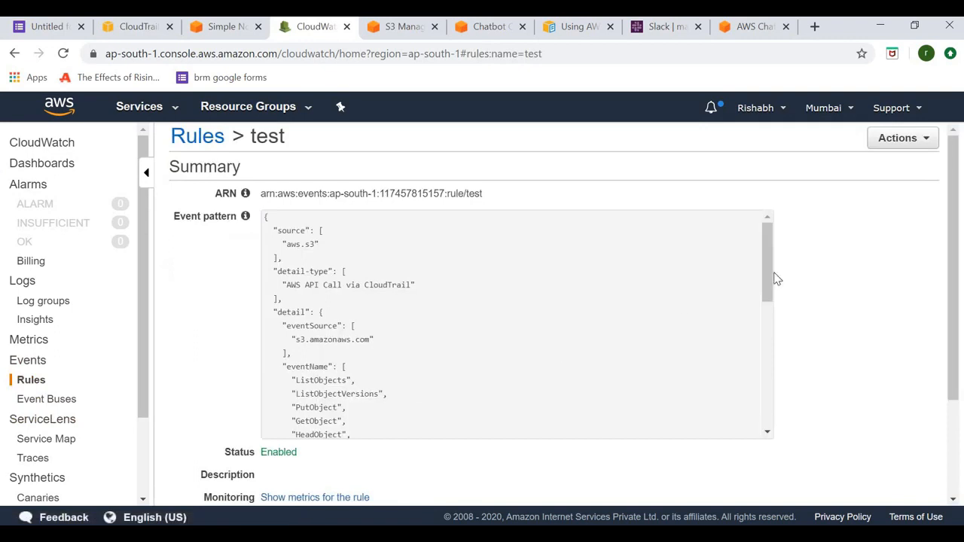
scroll(372, 282, down, 2)
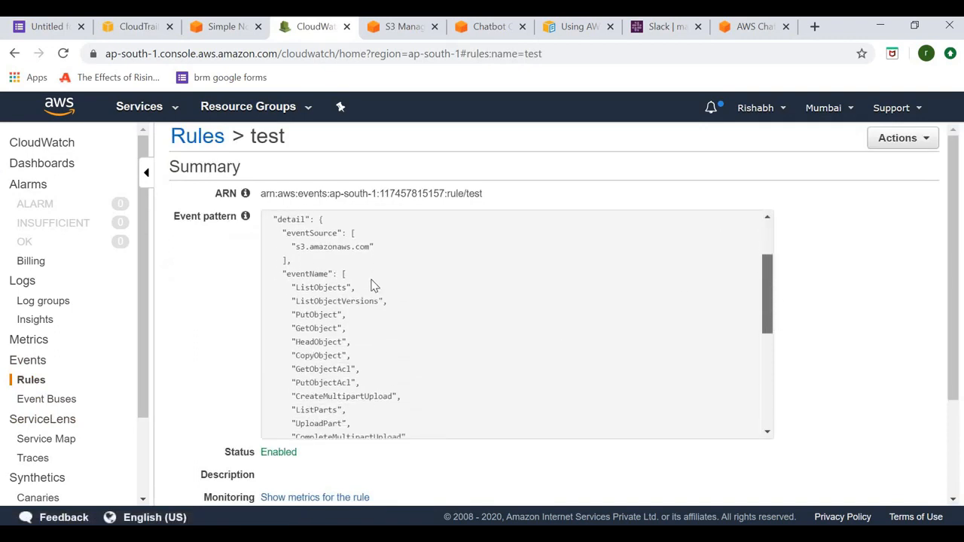
drag(289, 279, 384, 345)
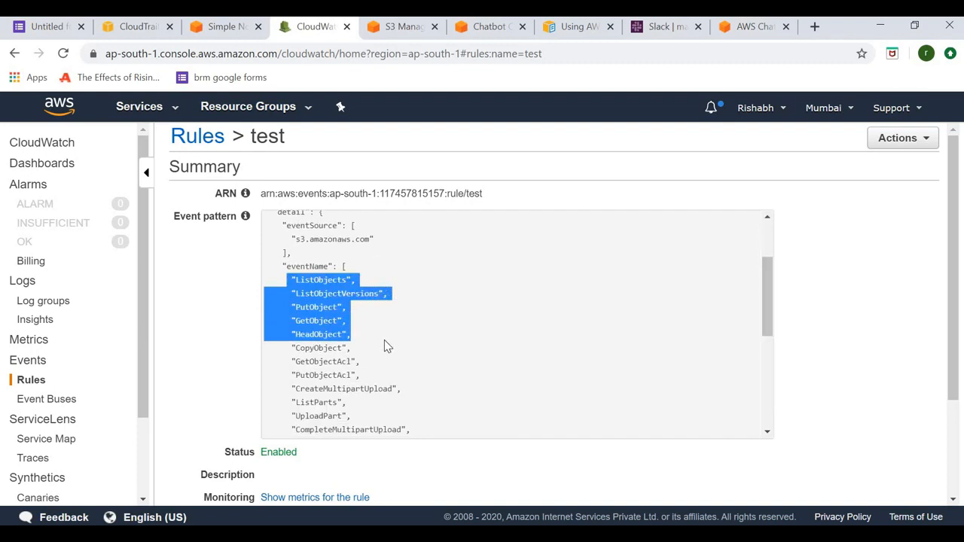
click(136, 26)
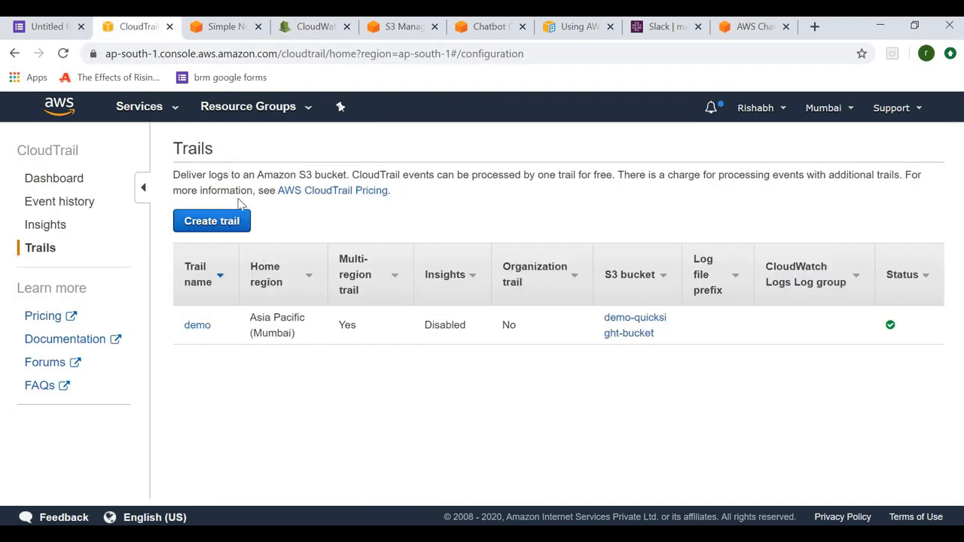
Review the demo trail, then start a new trail logging data events for bucket demo1234556.
click(197, 325)
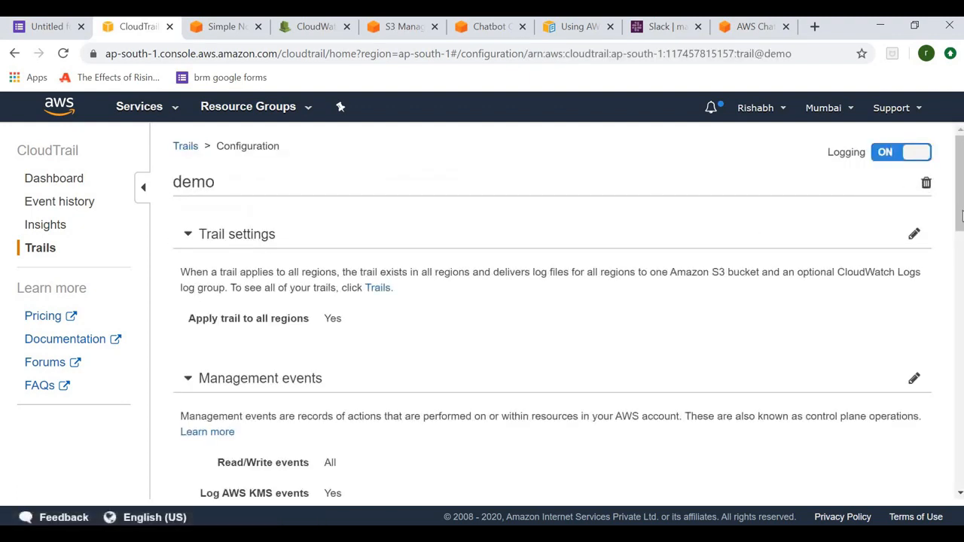
click(41, 249)
click(229, 222)
click(376, 217)
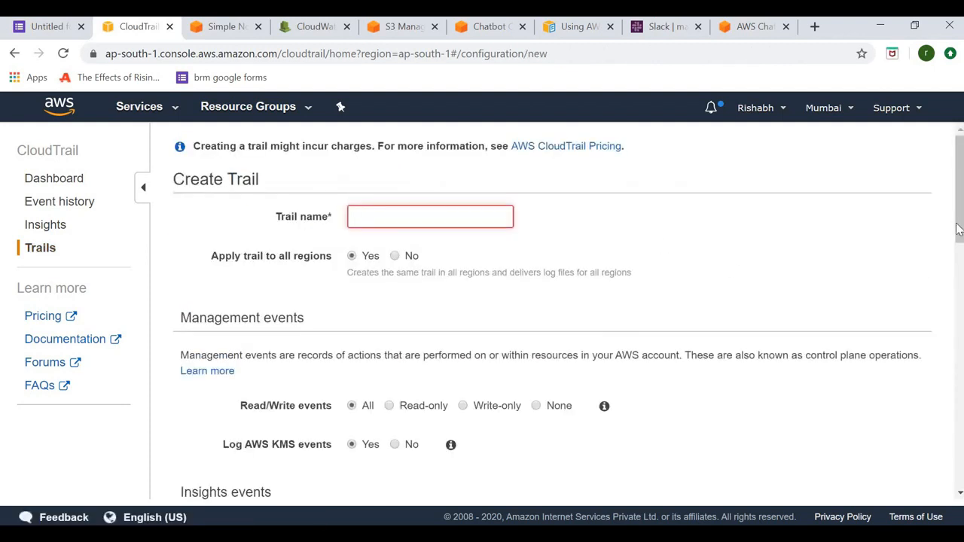
drag(961, 230, 961, 362)
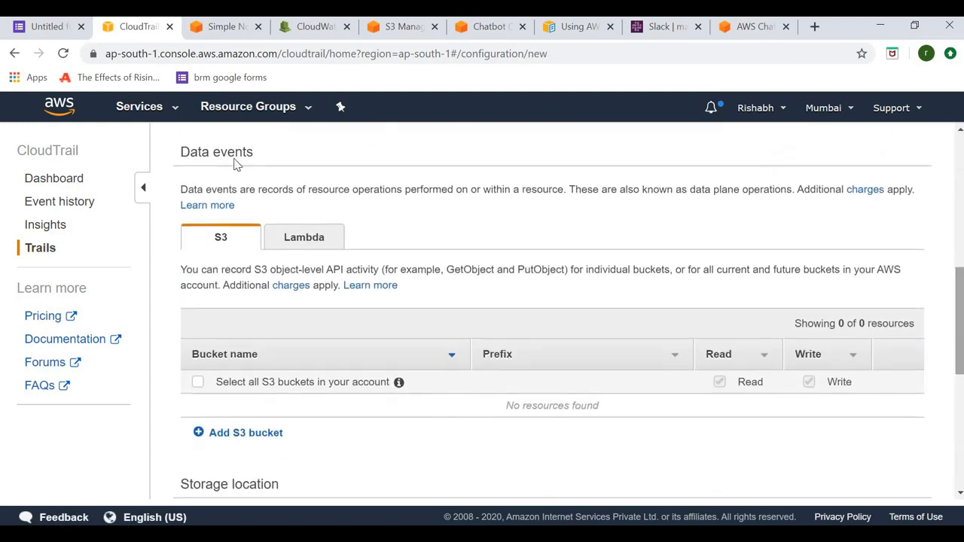
click(255, 441)
click(303, 410)
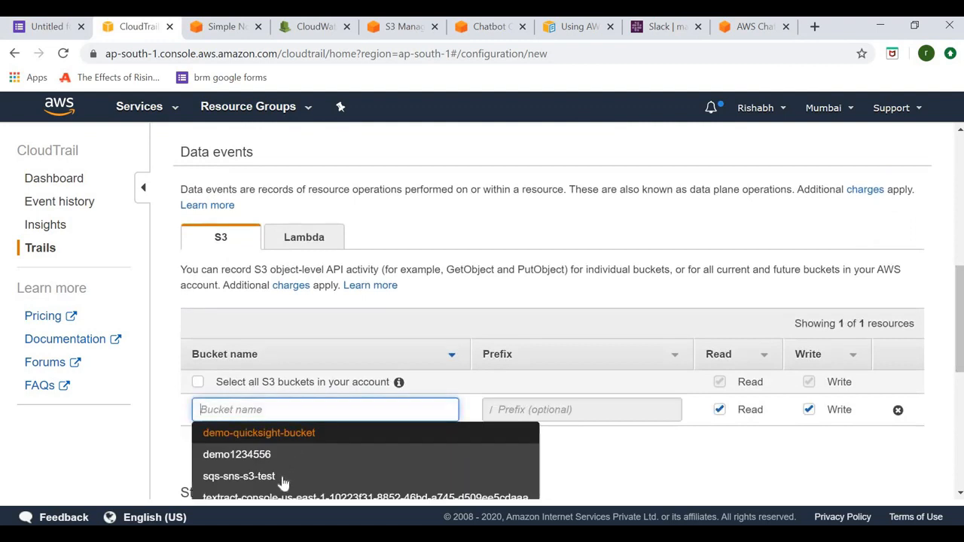
click(268, 455)
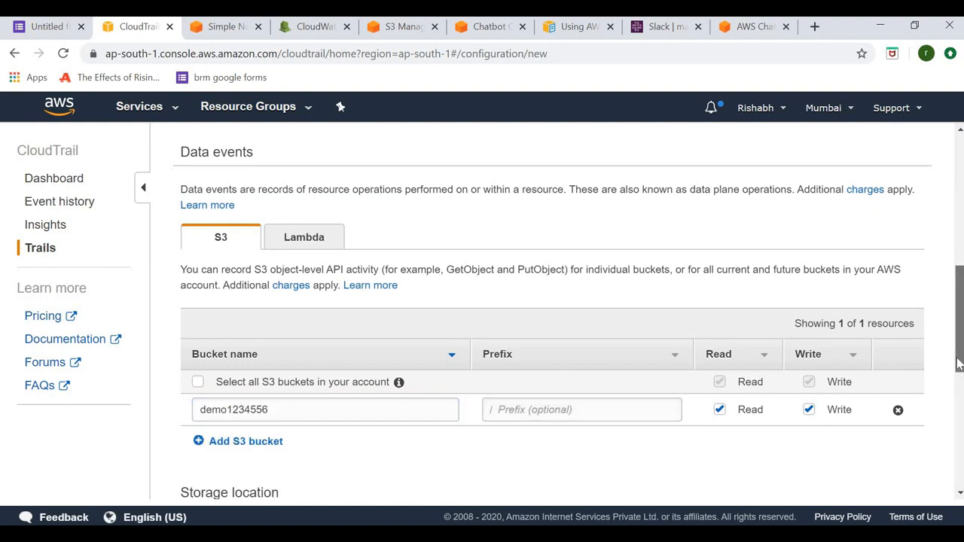
Point the new trail's logs to the existing bucket sqs-sns-s3-test, then leave it unsaved.
drag(960, 384, 959, 393)
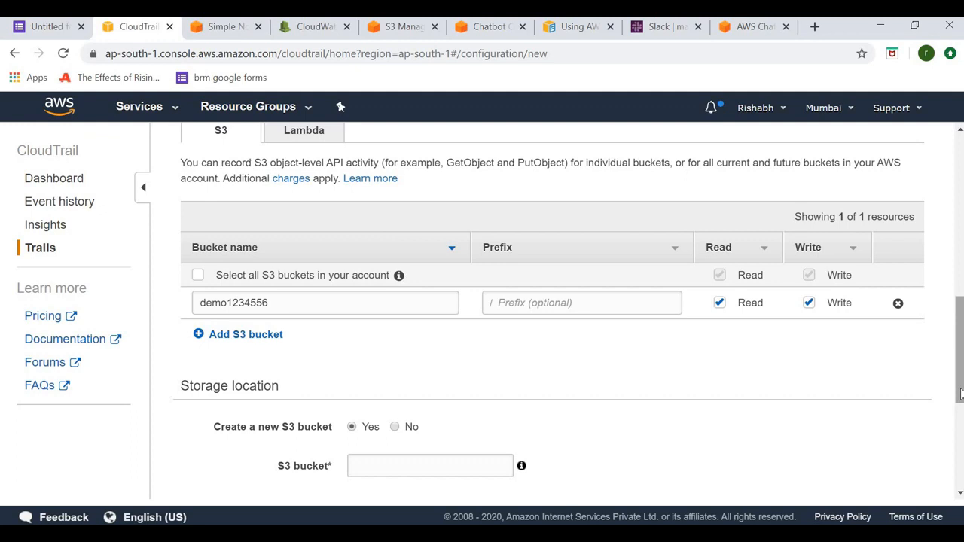
scroll(961, 419, down, 2)
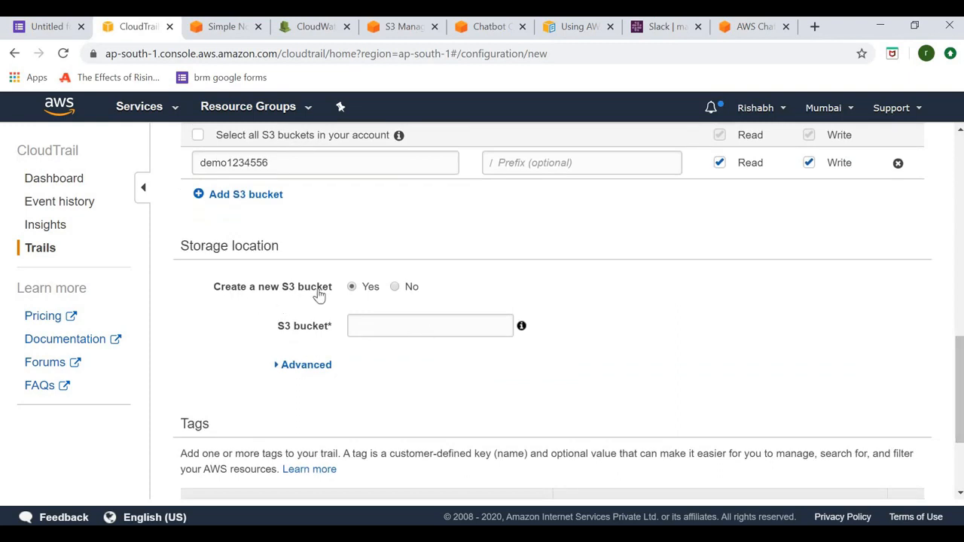
click(395, 286)
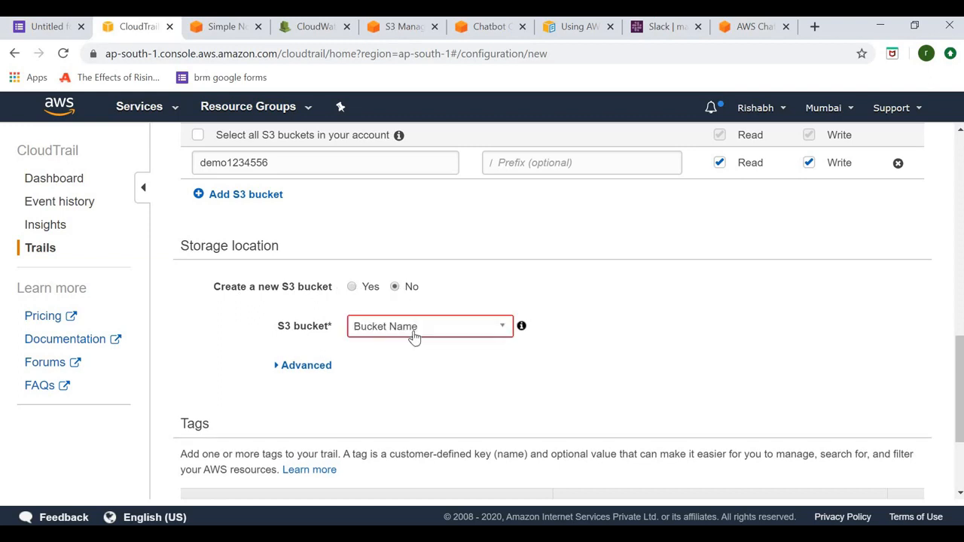
click(413, 326)
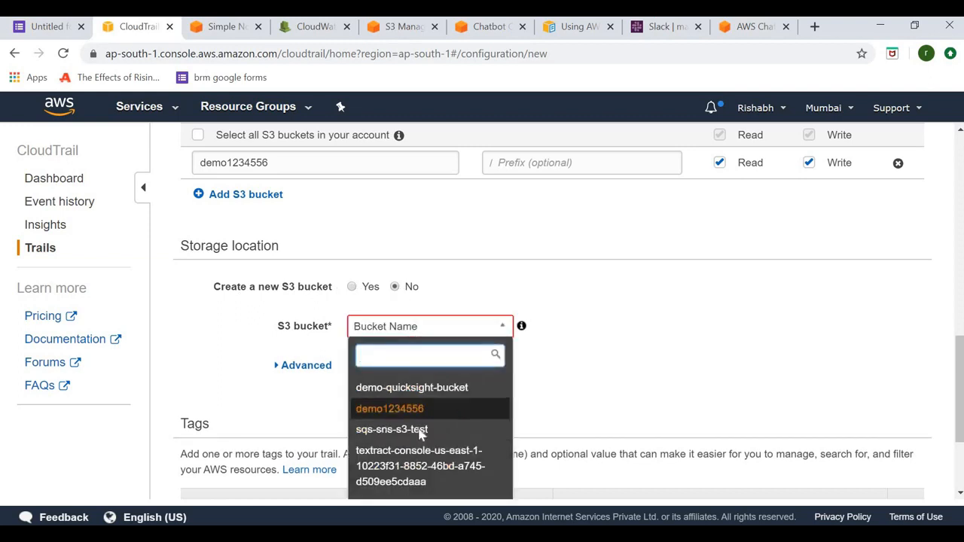
click(420, 430)
click(36, 248)
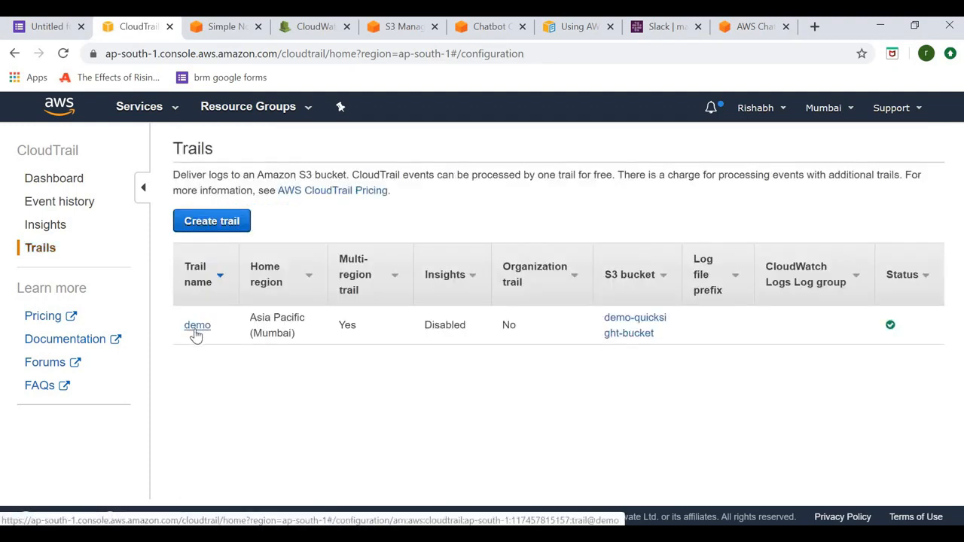
Start a new CloudWatch alarm and browse Events metrics by rule name.
click(310, 27)
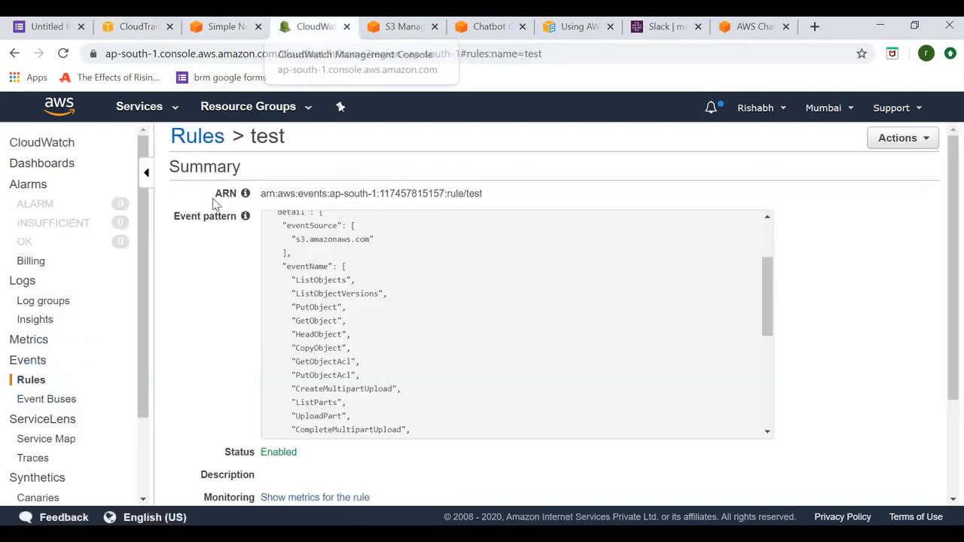
click(32, 381)
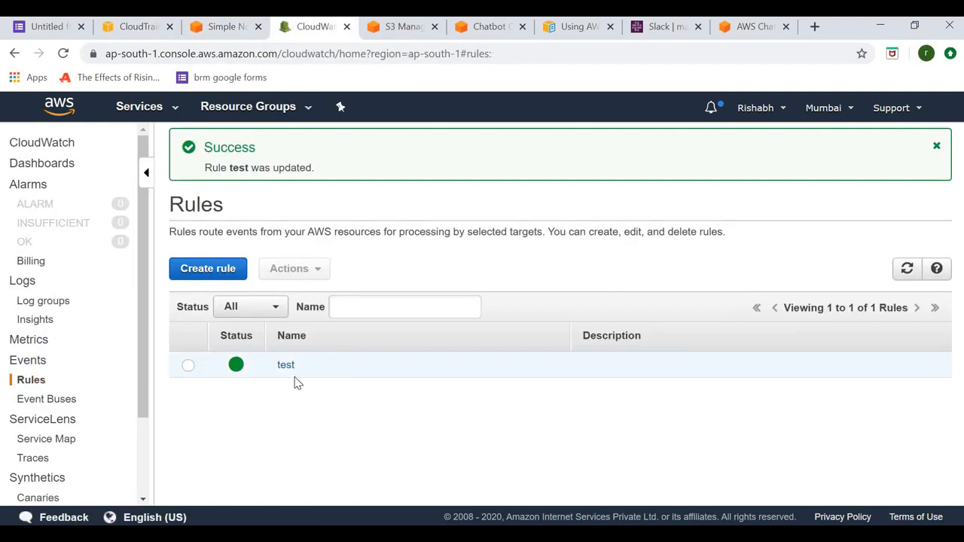
click(26, 188)
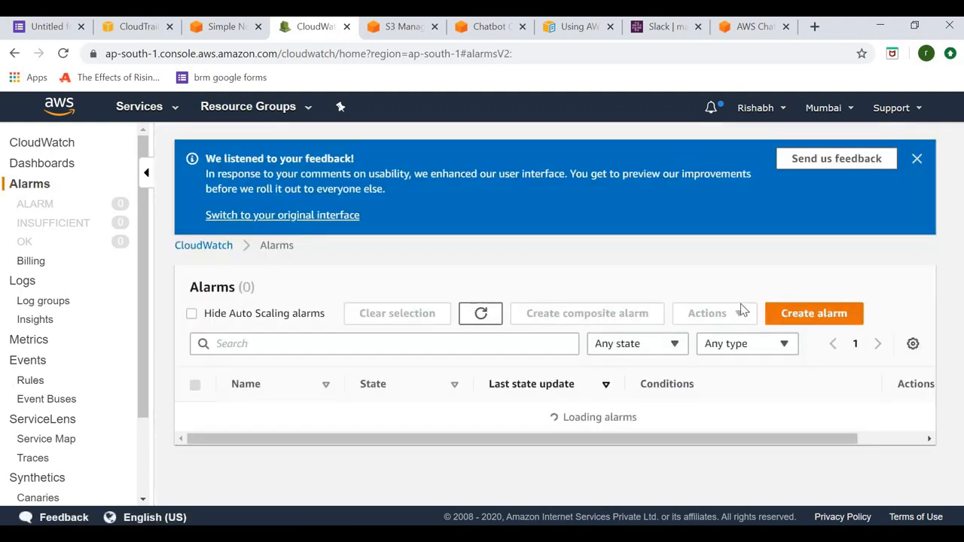
click(819, 318)
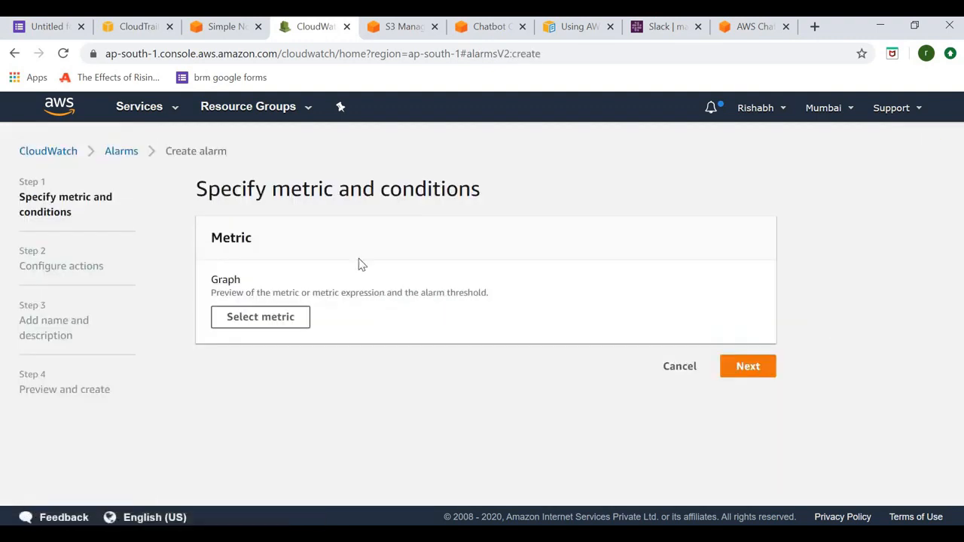
click(269, 319)
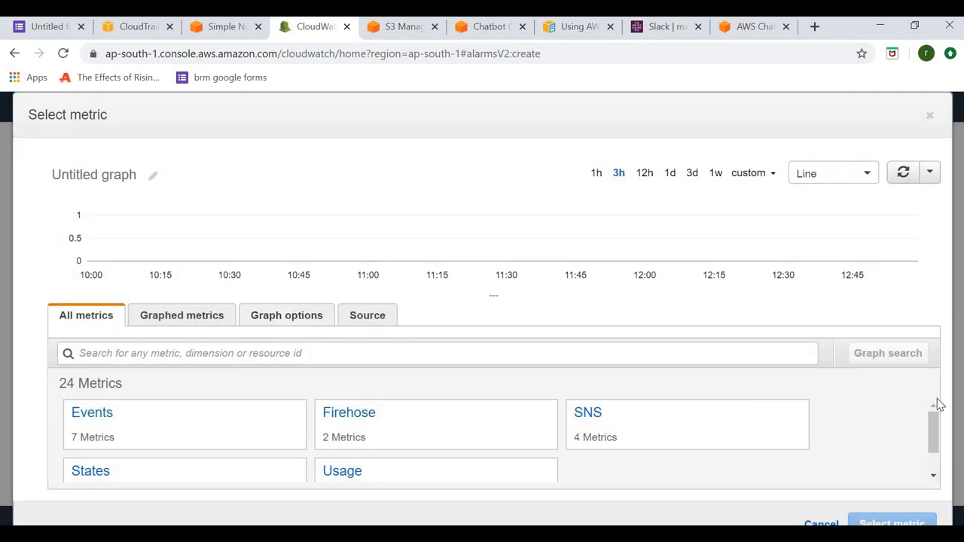
drag(934, 432, 934, 431)
click(83, 422)
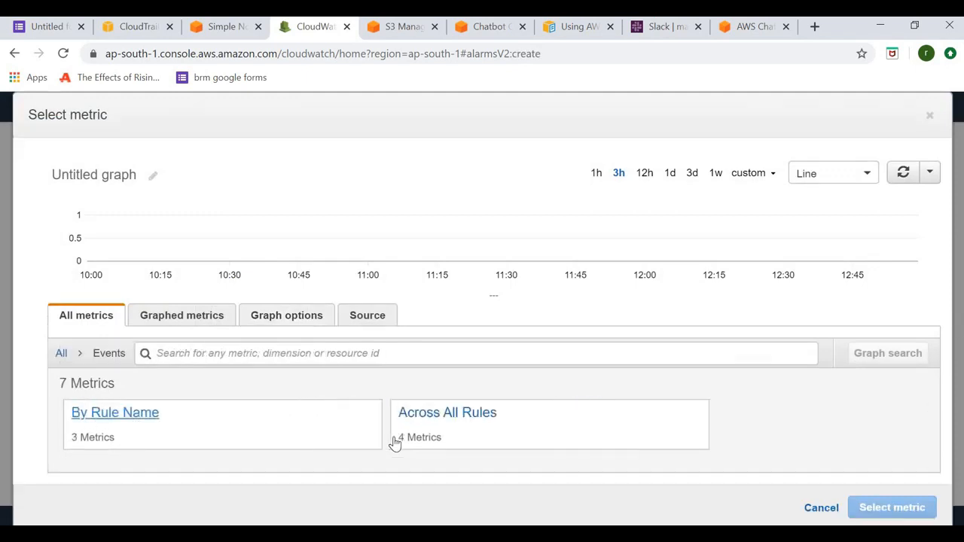
click(110, 413)
mouse_move(938, 431)
mouse_down()
mouse_move(936, 438)
mouse_move(937, 420)
mouse_up()
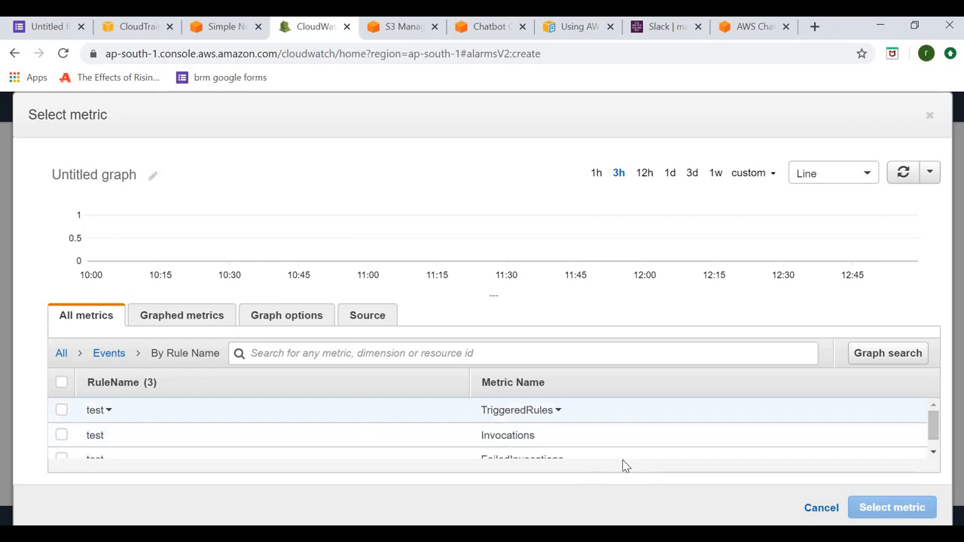
drag(933, 433, 486, 438)
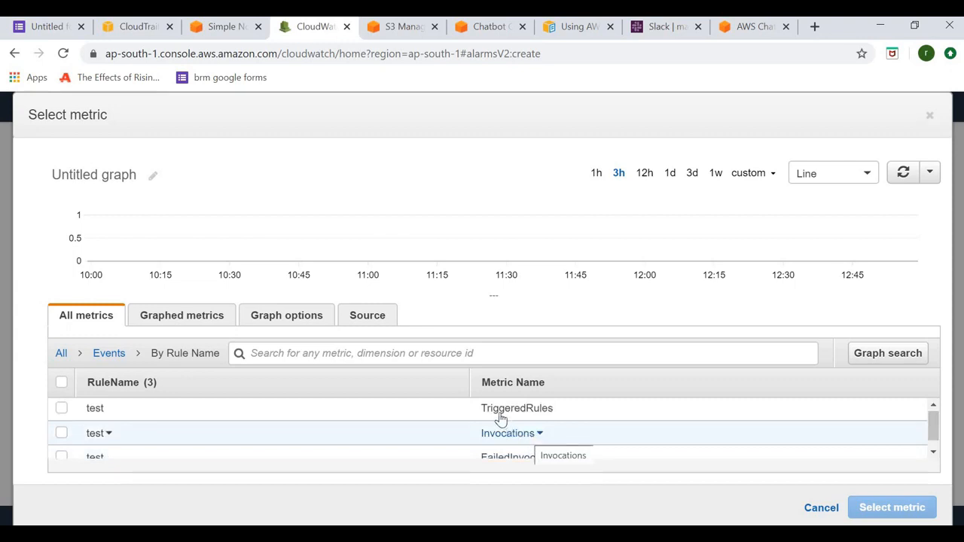
click(934, 452)
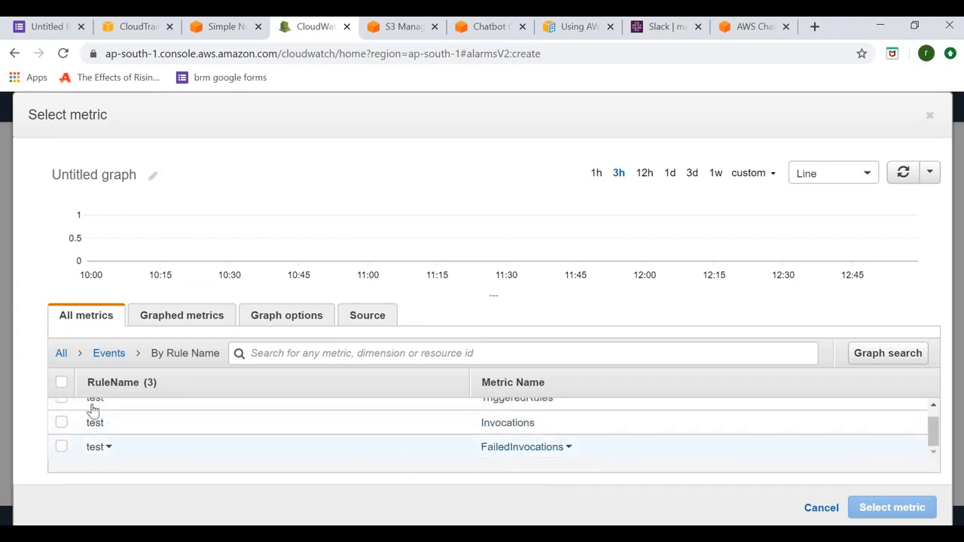
Use the test rule's Invocations metric with a threshold of greater than 0.
click(61, 423)
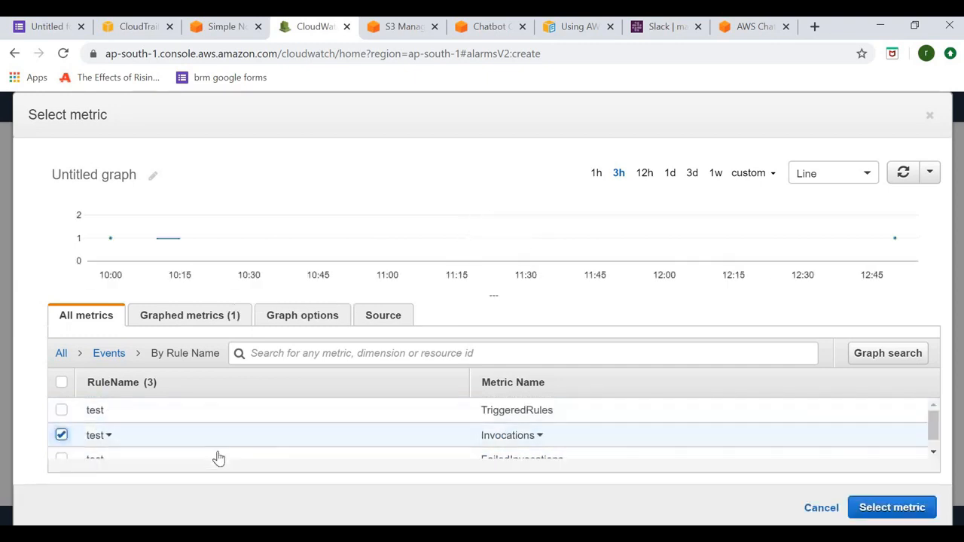
click(909, 512)
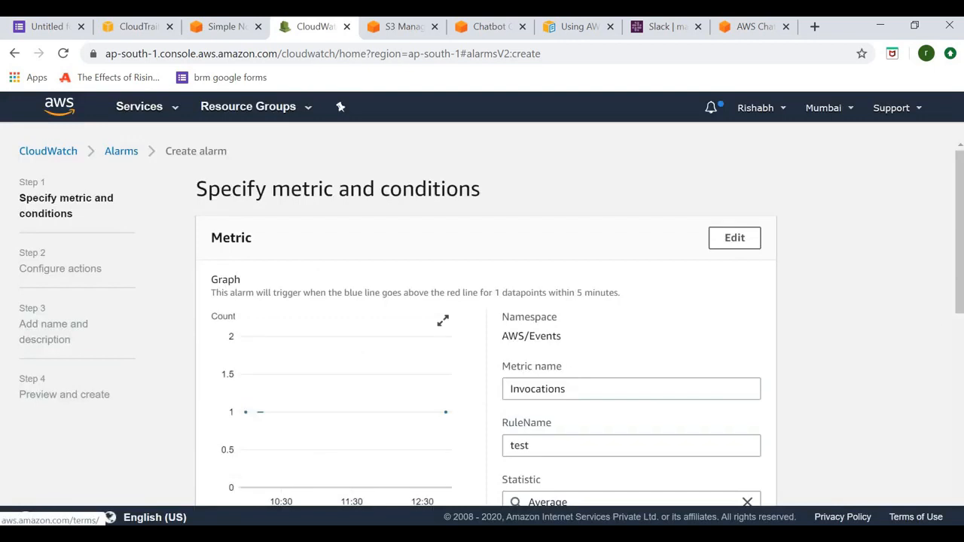
scroll(486, 316, down, 4)
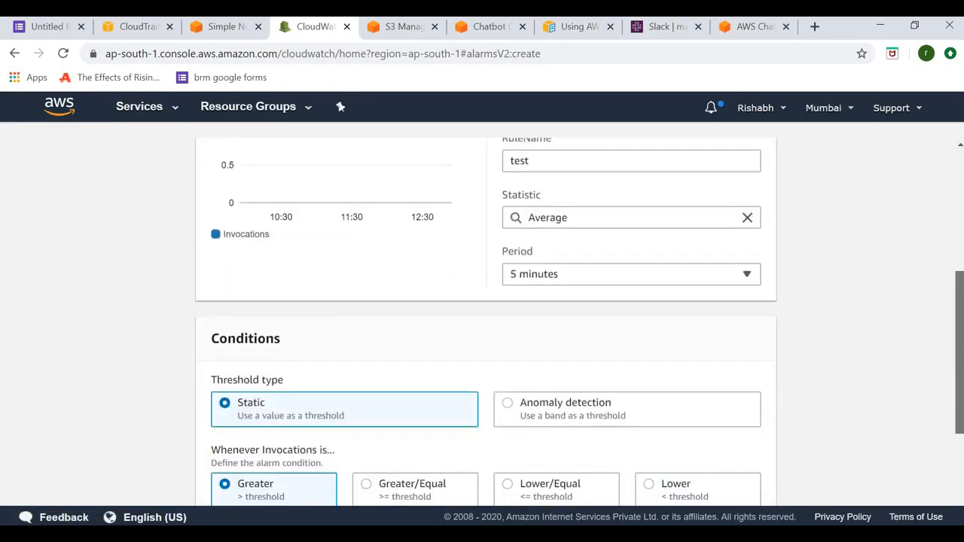
scroll(349, 420, down, 2)
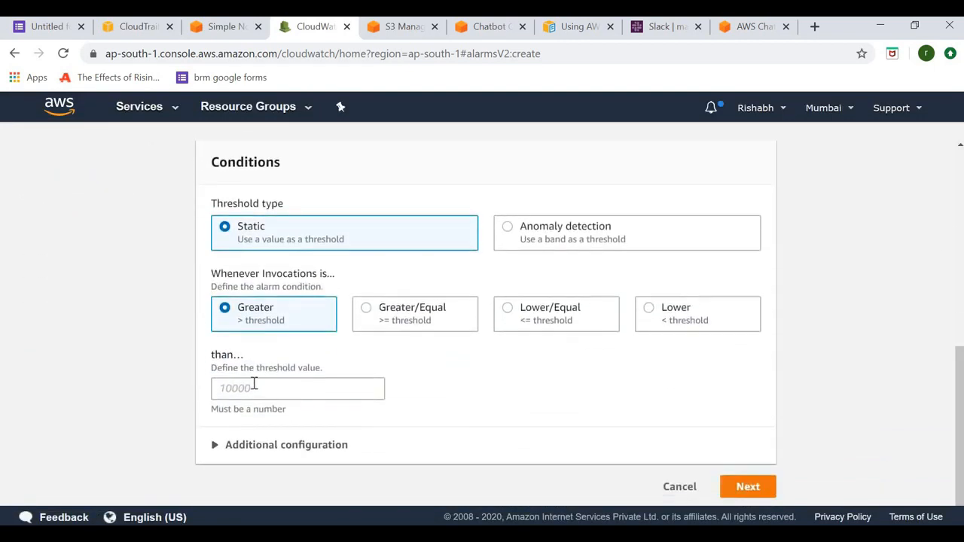
click(254, 384)
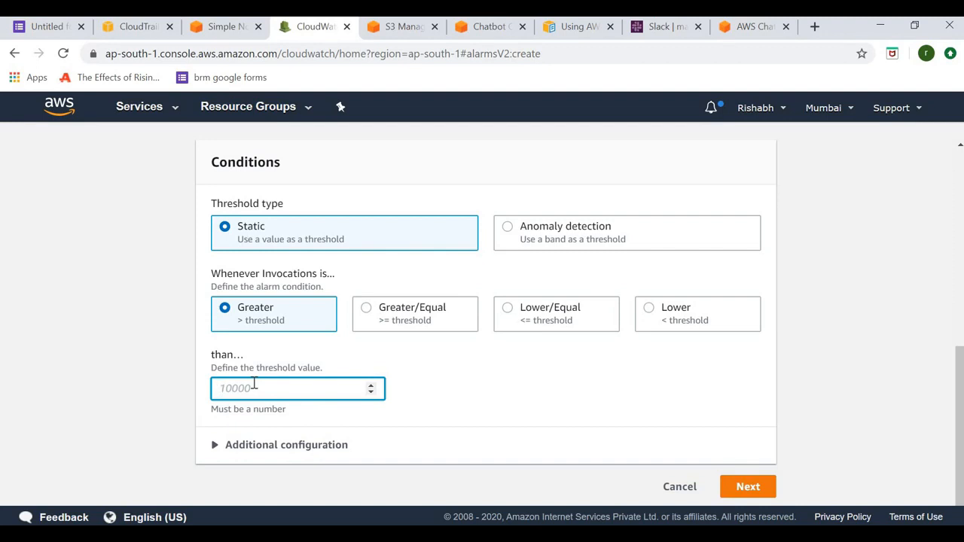
text(0)
On Configure actions, send In alarm notifications to the existing SNS topic demo-chatbot-topic.
click(737, 486)
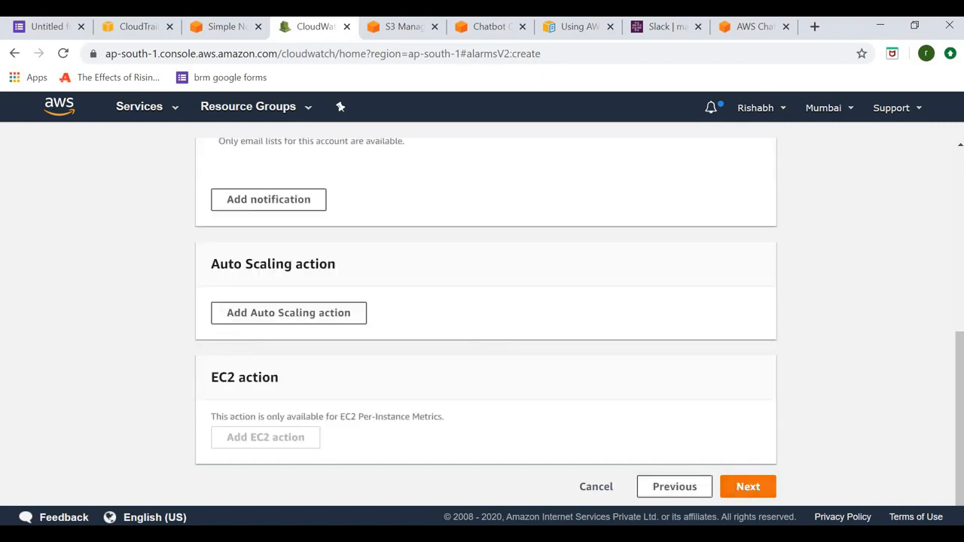
drag(958, 397, 948, 226)
scroll(948, 226, up, 1)
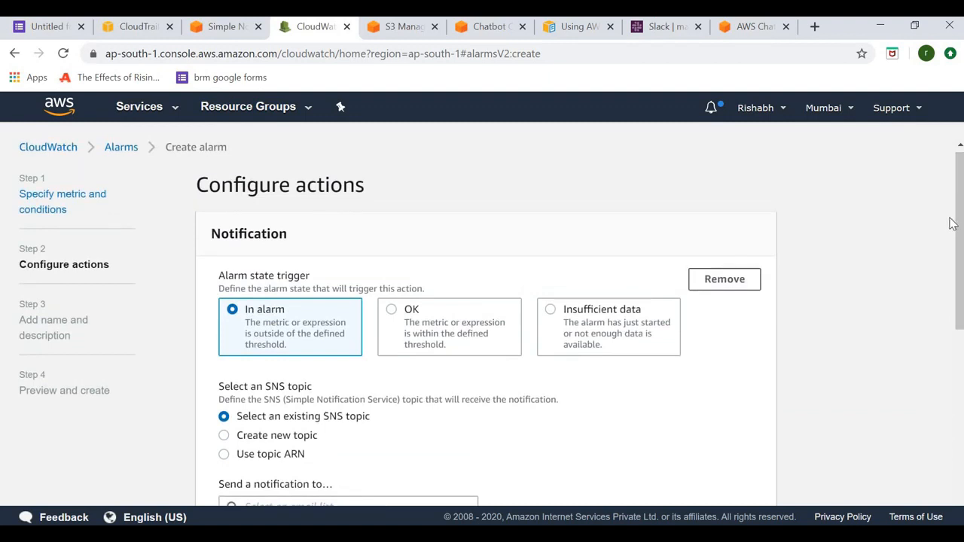
scroll(555, 299, down, 2)
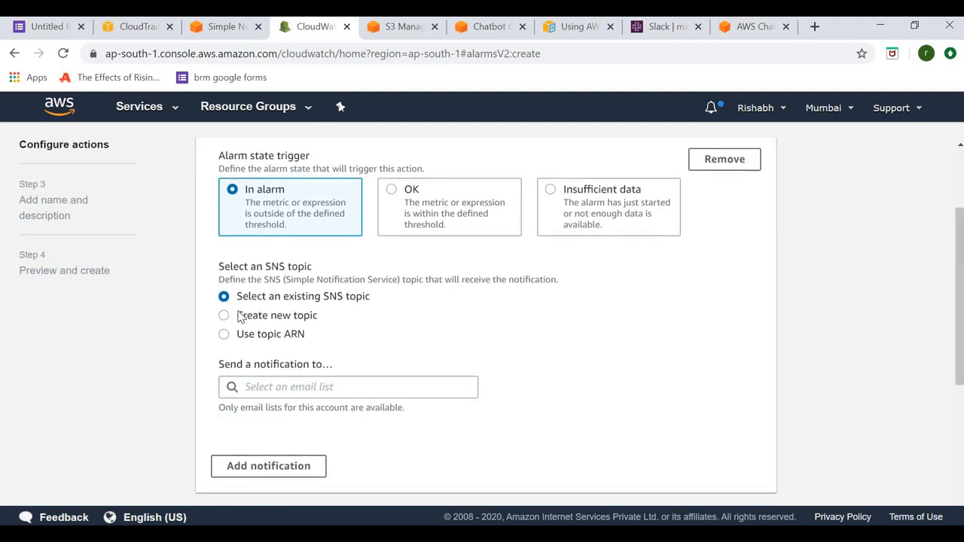
click(313, 389)
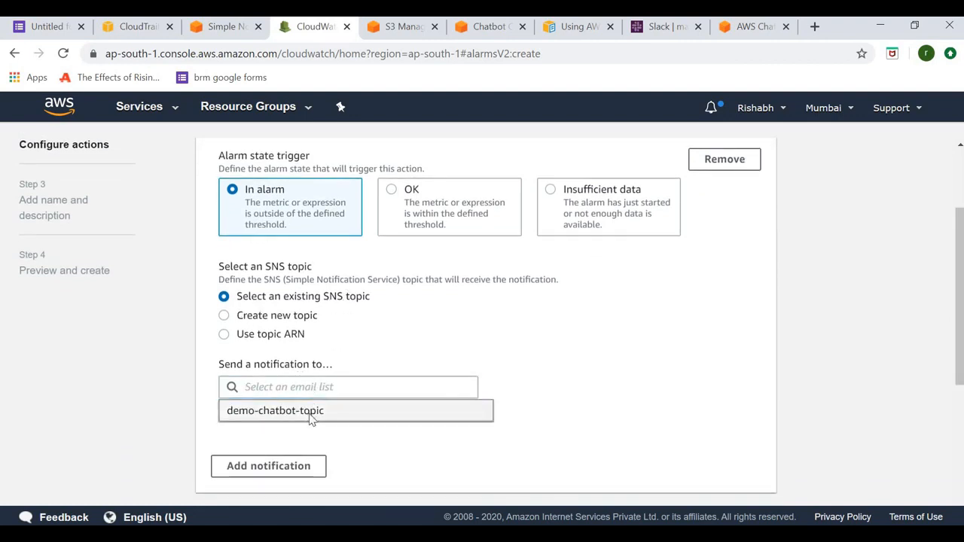
click(312, 420)
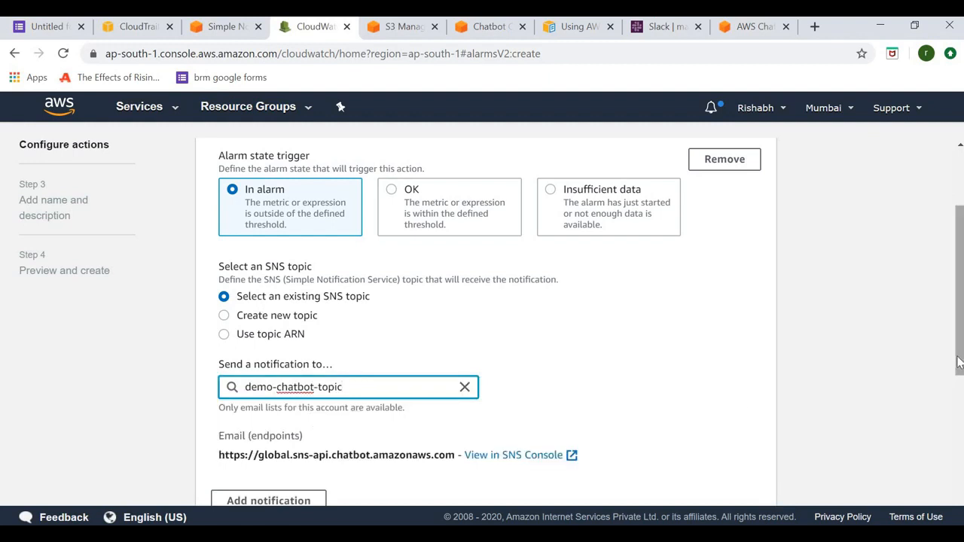
drag(958, 361, 958, 482)
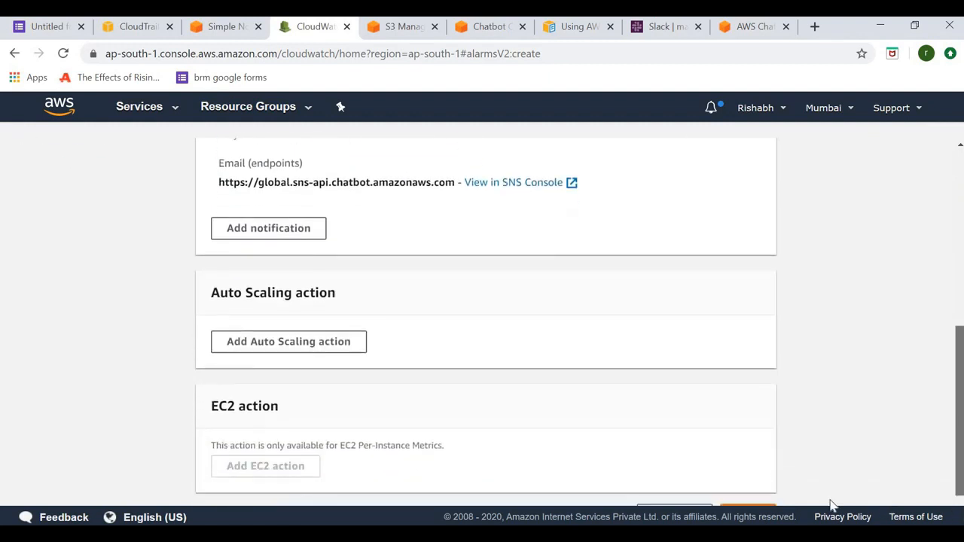
scroll(831, 505, down, 1)
Name the alarm demo-alarm and create it after reviewing the preview.
click(764, 484)
click(325, 316)
text(demo-alarm)
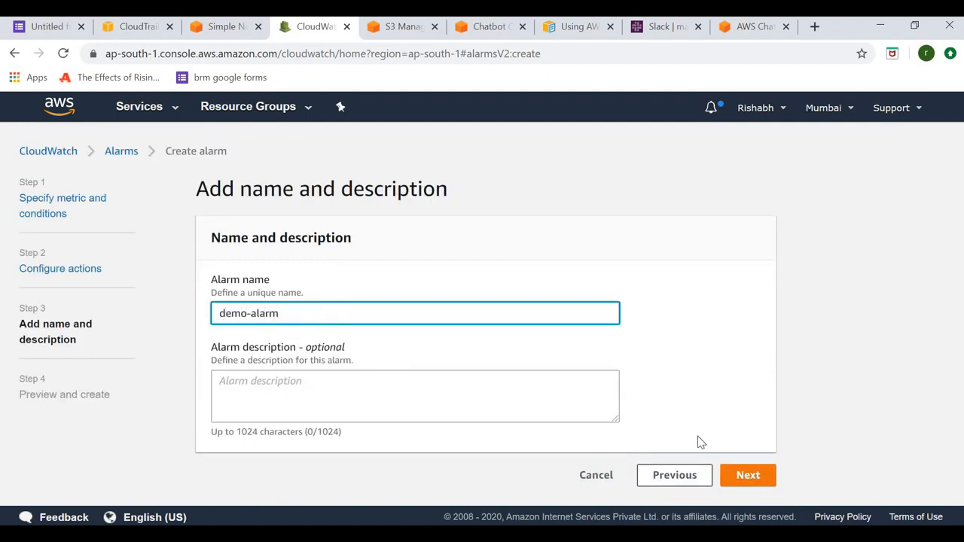
click(744, 481)
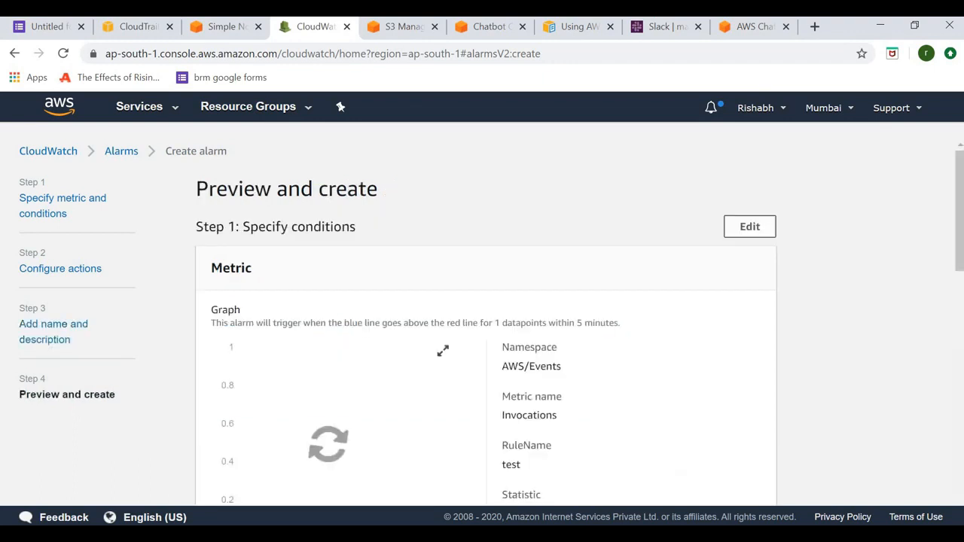
scroll(961, 386, down, 3)
scroll(961, 385, down, 10)
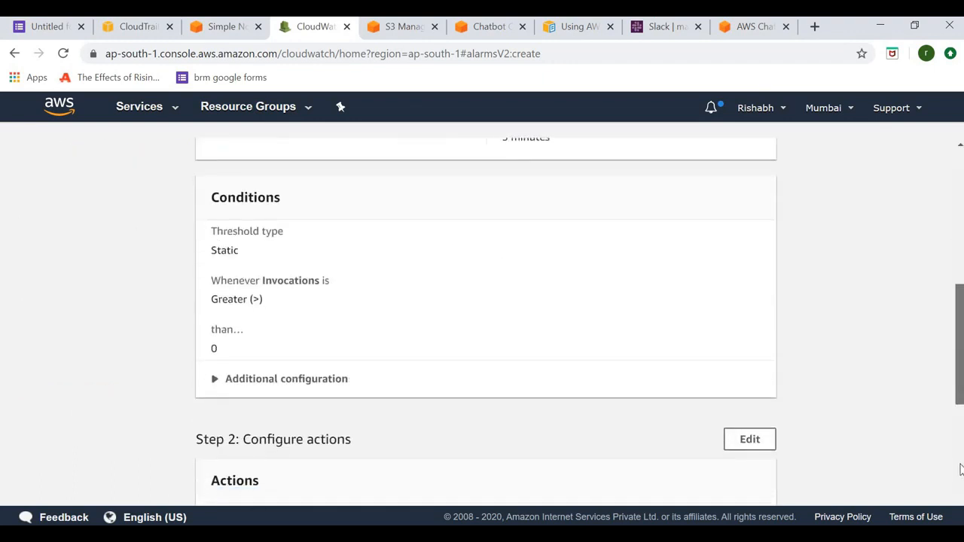
click(735, 488)
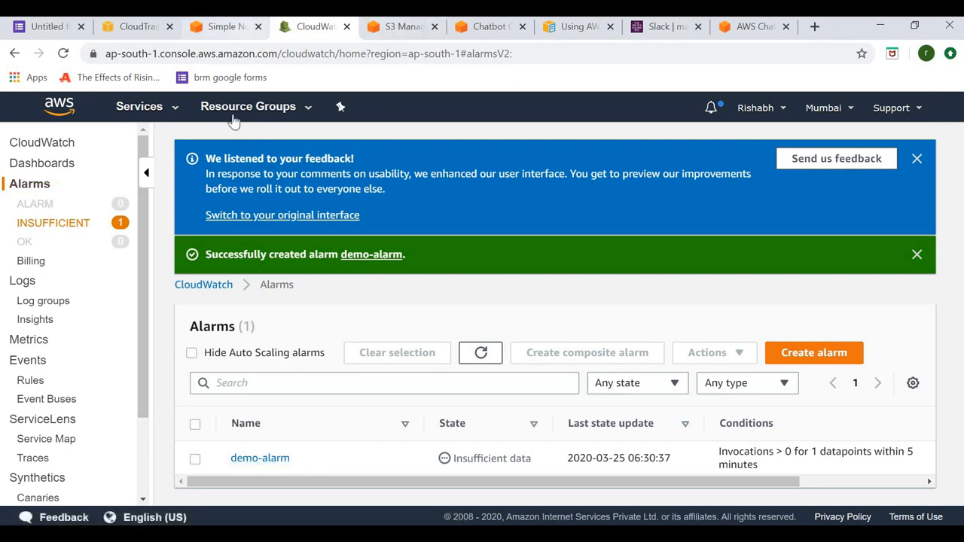
key(ctrl+shift+Tab)
click(38, 211)
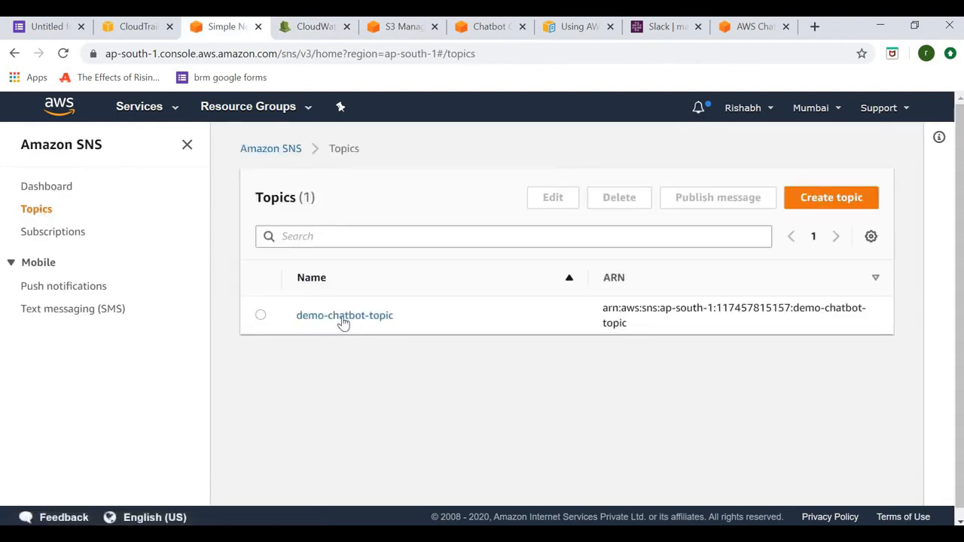
click(486, 27)
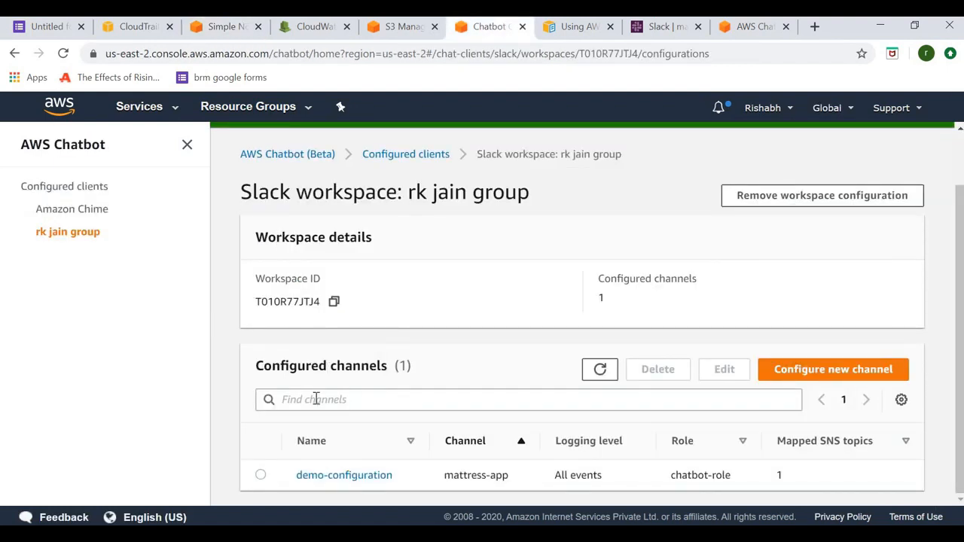
click(657, 31)
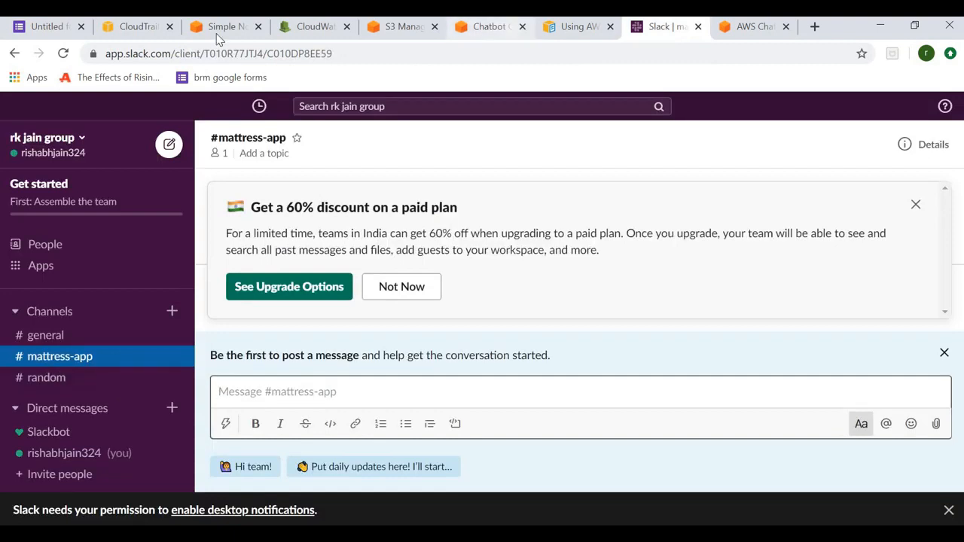
click(486, 29)
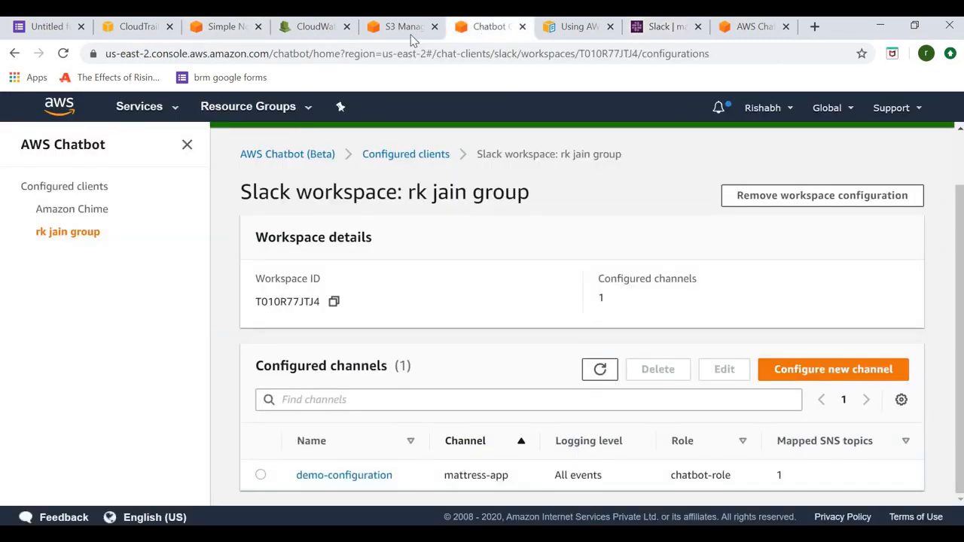
click(316, 27)
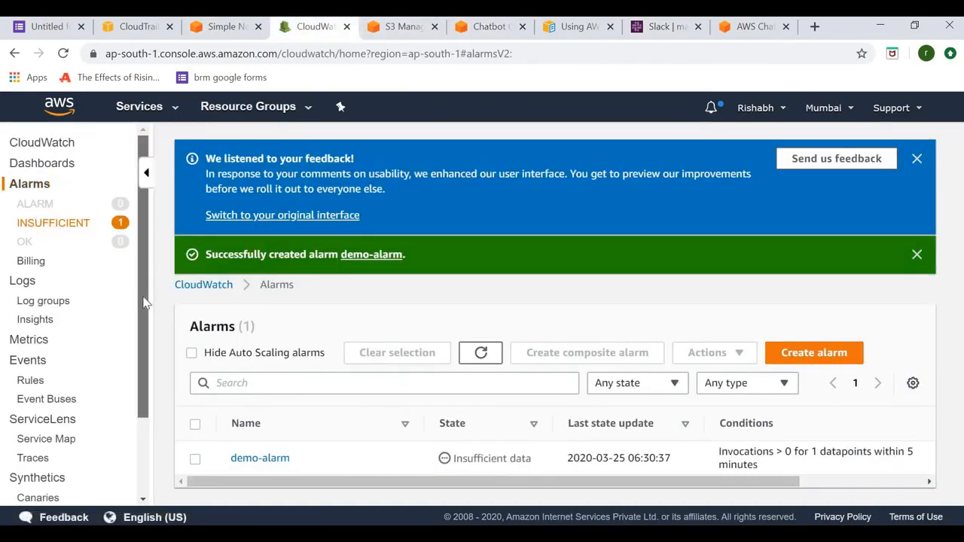
Check bucket demo1234556 in the test rule's event pattern, then return to the alarms list.
scroll(63, 317, down, 1)
click(30, 324)
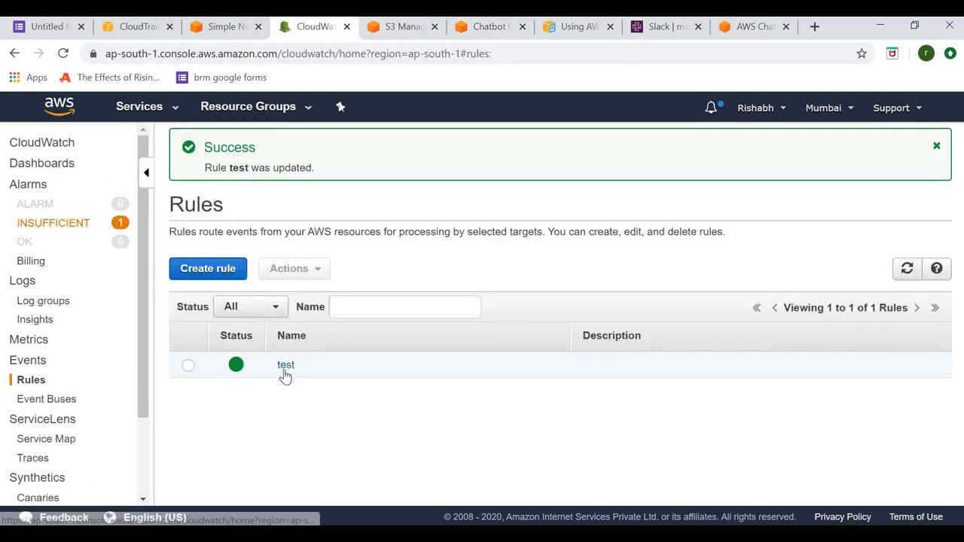
click(285, 366)
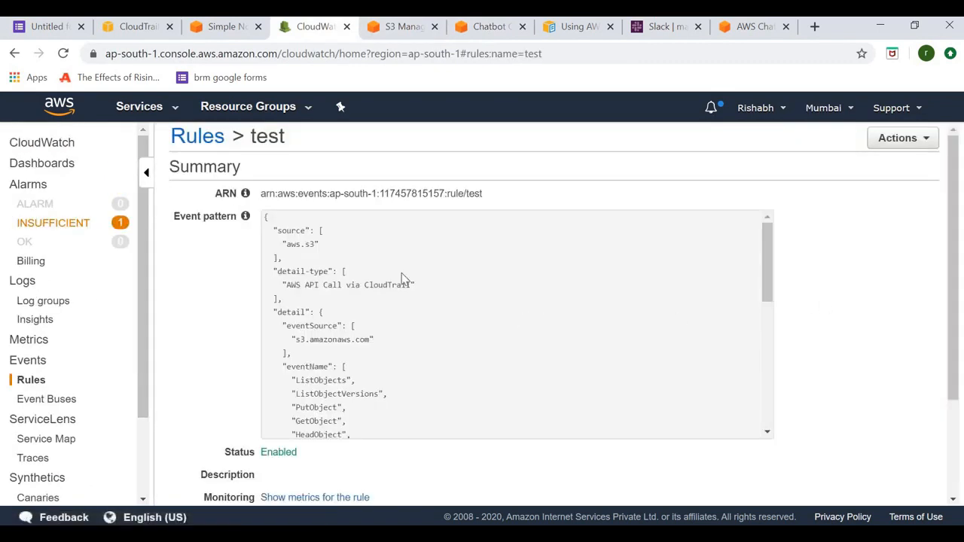
drag(769, 259, 364, 382)
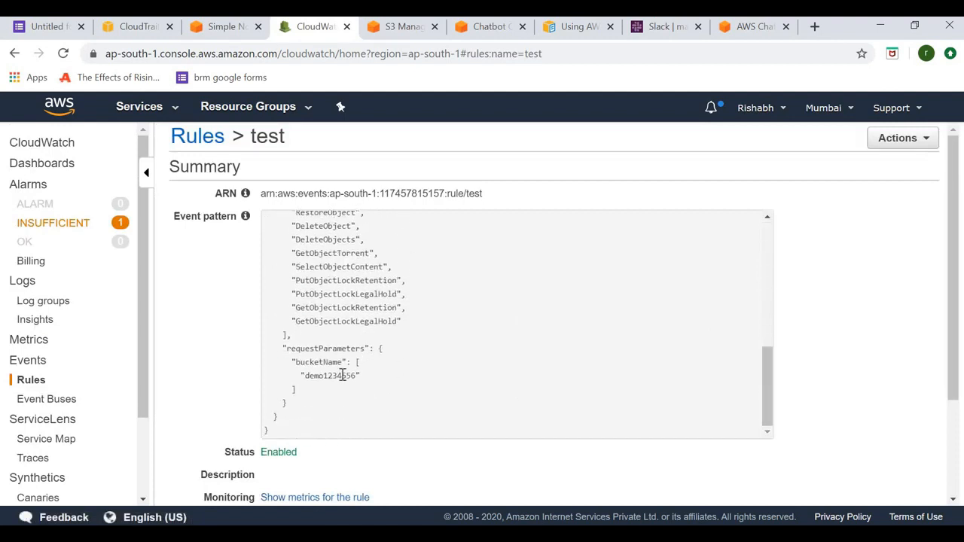
double_click(342, 375)
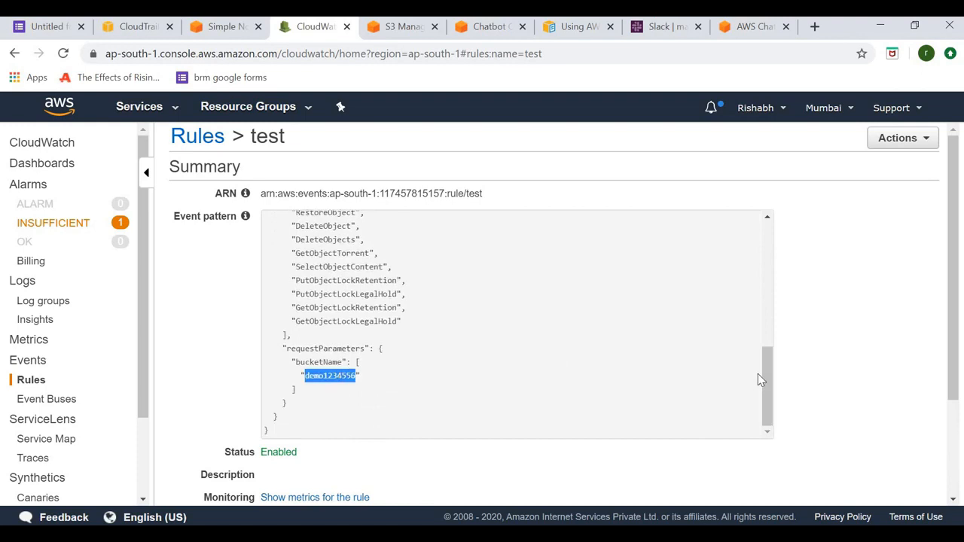
click(25, 191)
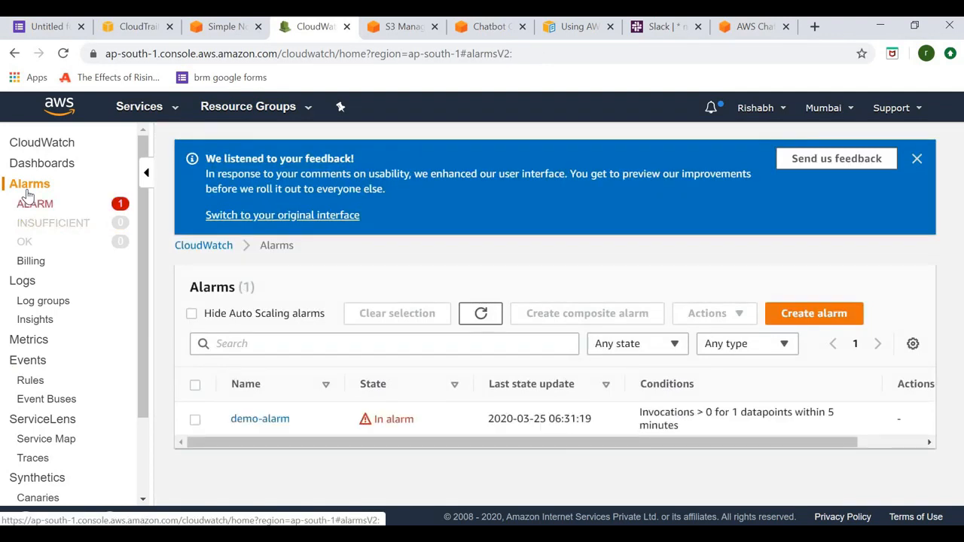
click(491, 27)
Upload the .jpg image from the Desktop to the S3 bucket demo1234556.
click(678, 27)
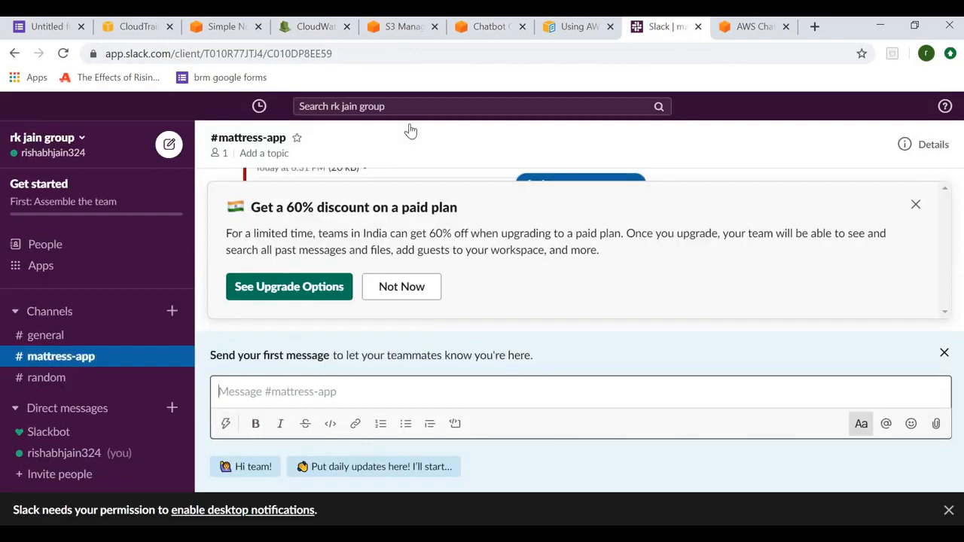
click(277, 387)
click(406, 27)
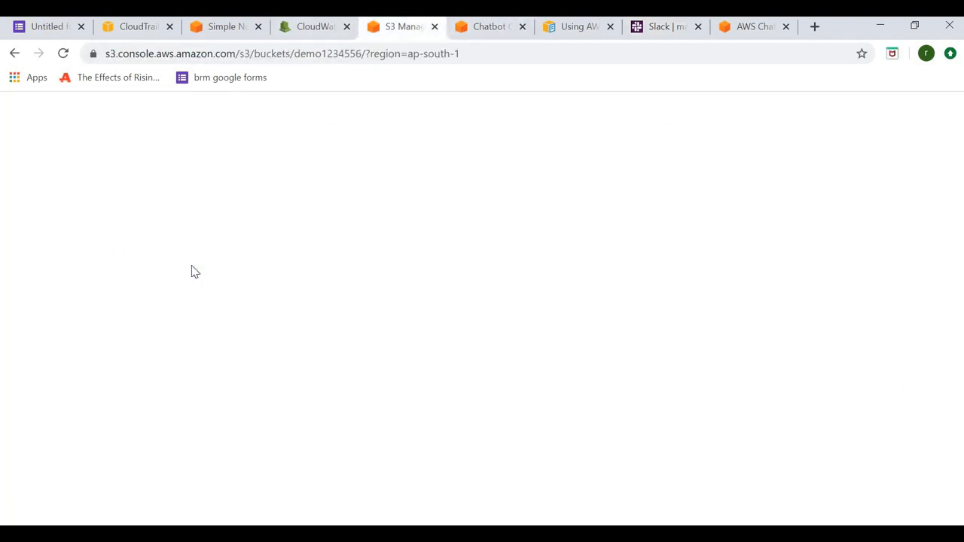
click(96, 306)
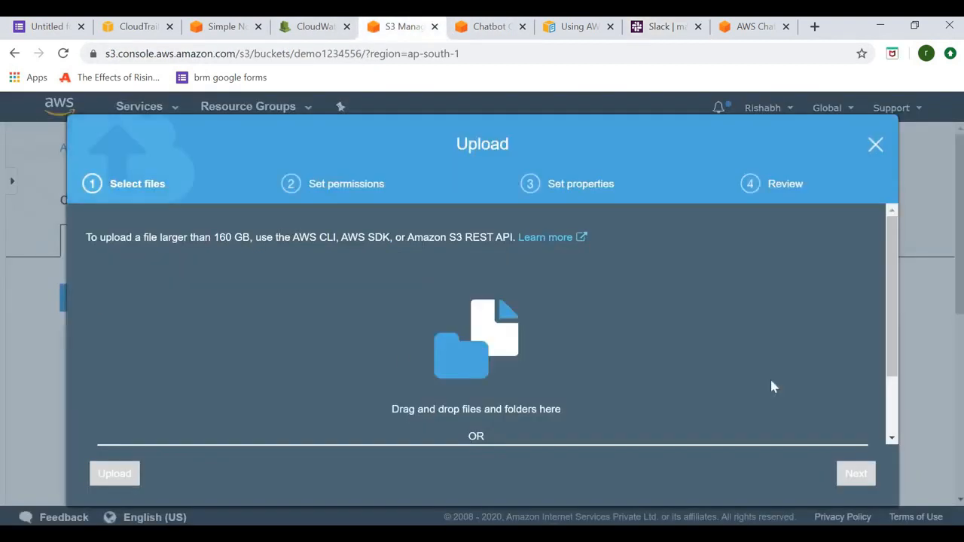
scroll(452, 407, down, 2)
click(452, 401)
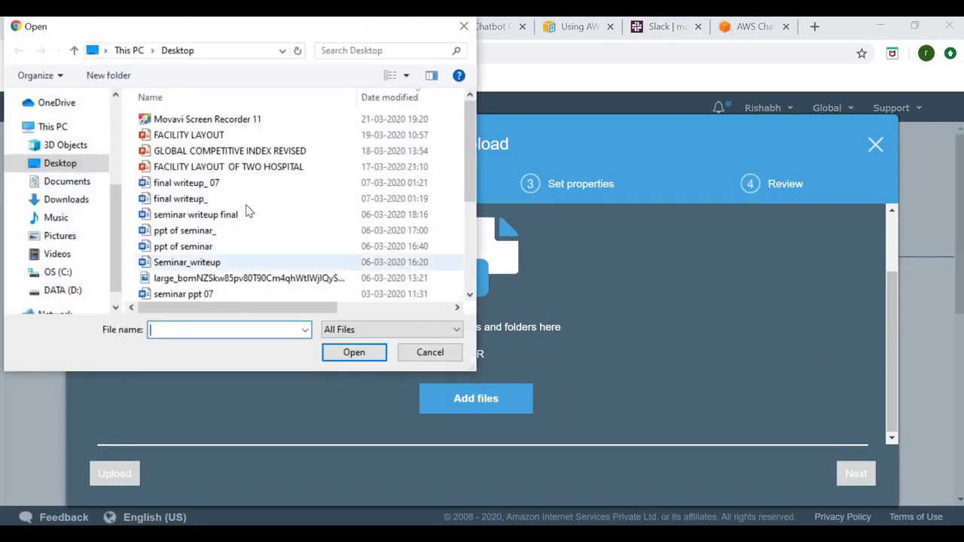
click(226, 262)
double_click(249, 278)
click(115, 477)
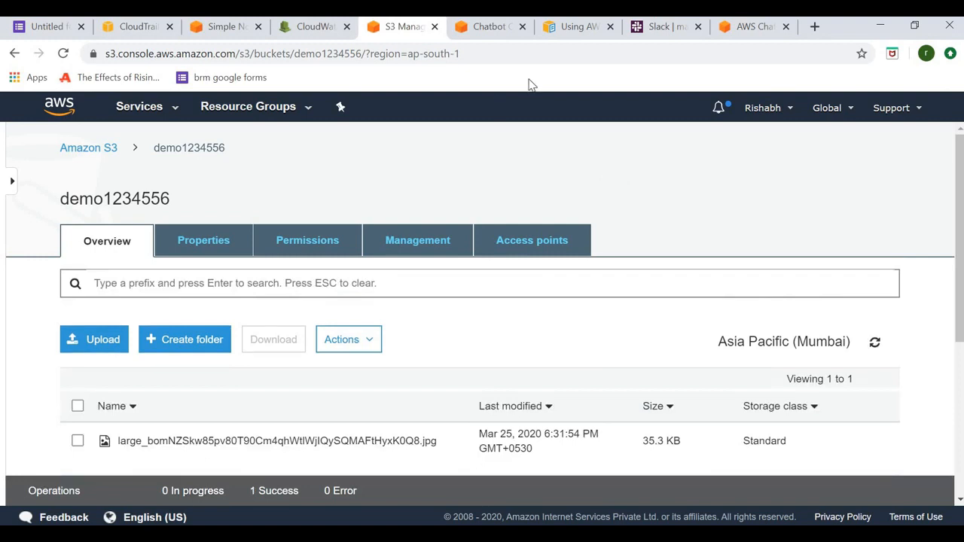
Dismiss Slack's upgrade banner and read the demo-alarm CloudWatch Alarm message in #mattress-app.
click(659, 27)
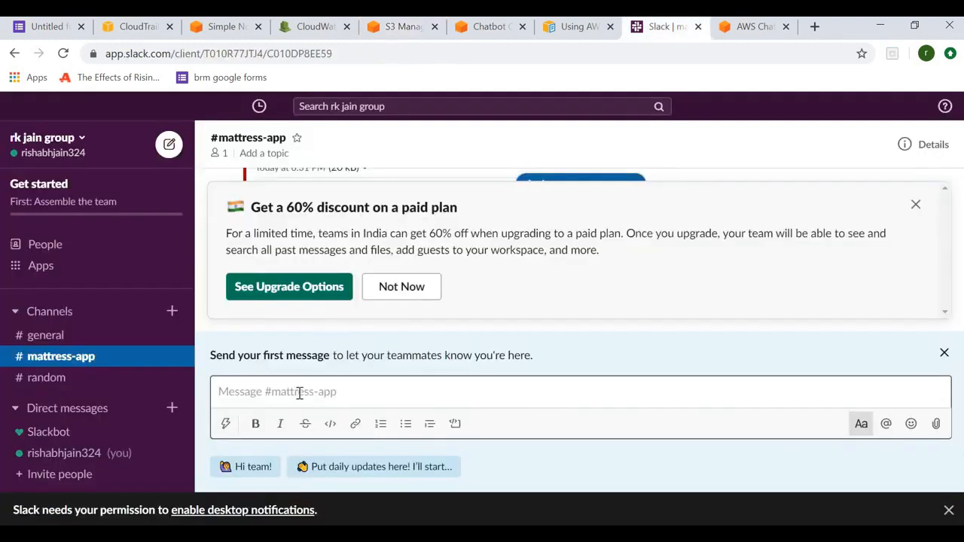
click(917, 206)
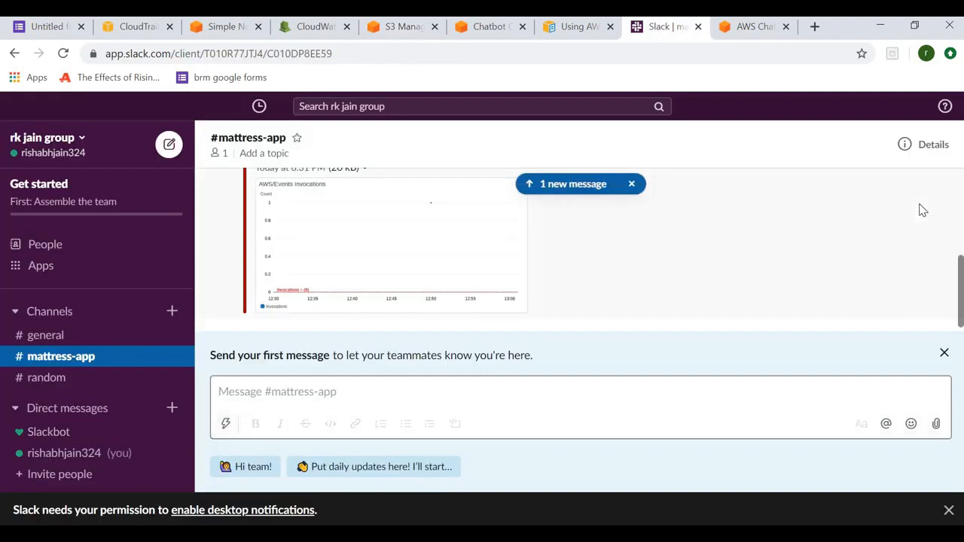
click(557, 185)
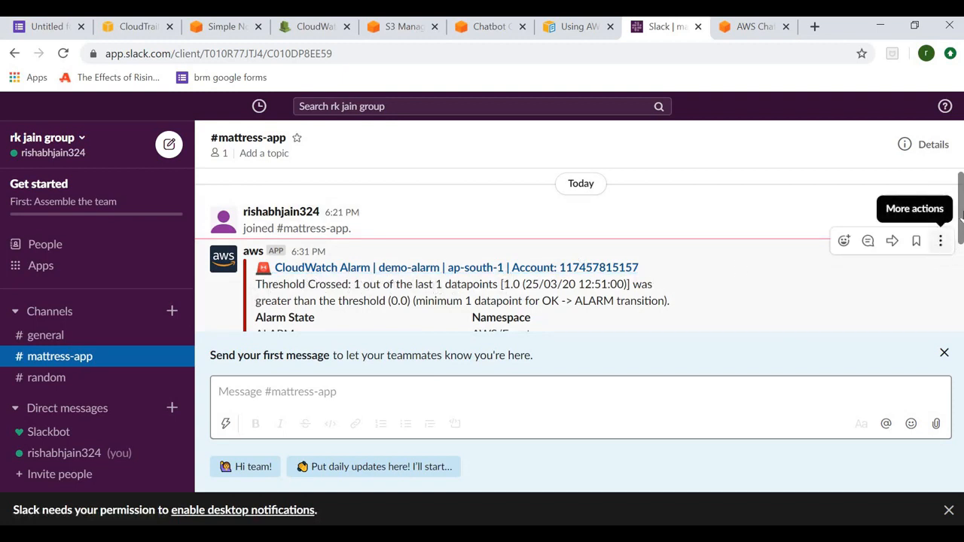
scroll(962, 219, down, 2)
scroll(586, 249, down, 2)
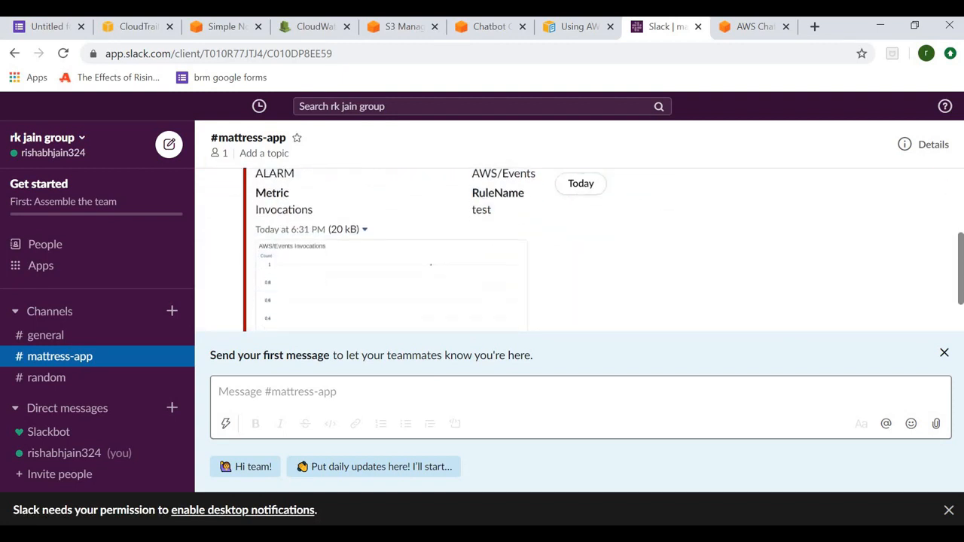
scroll(587, 248, up, 4)
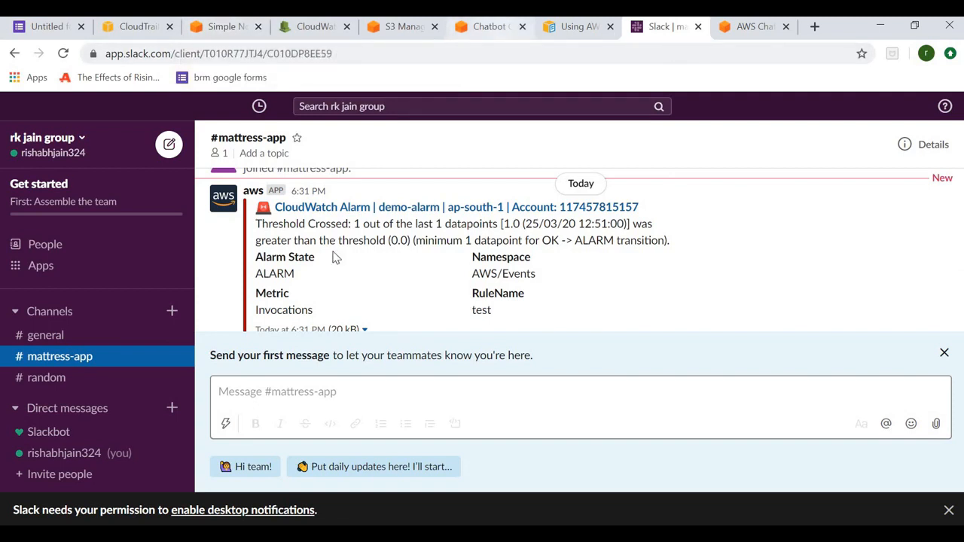
click(294, 391)
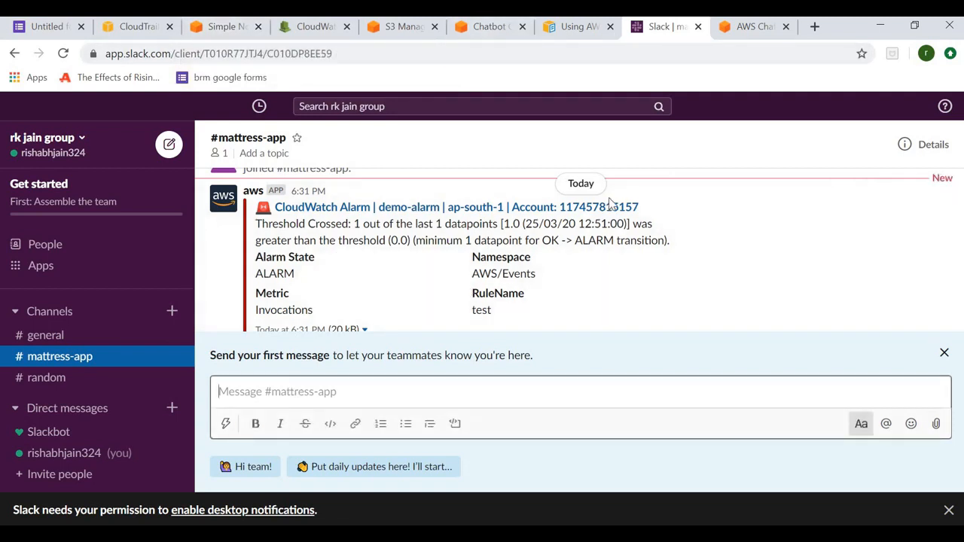
click(749, 27)
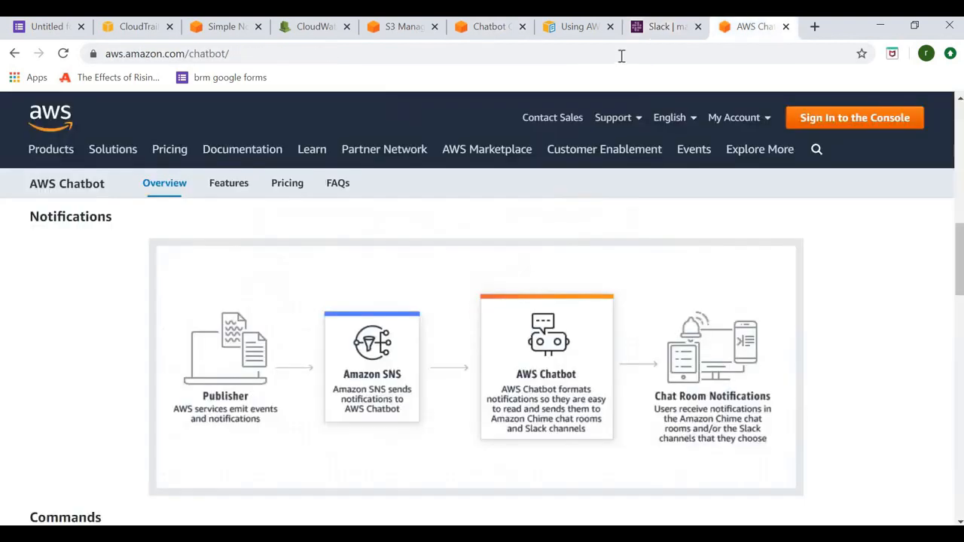
Show the 'Using AWS Chatbot with Other AWS Services' guide scrolled to the top.
click(586, 29)
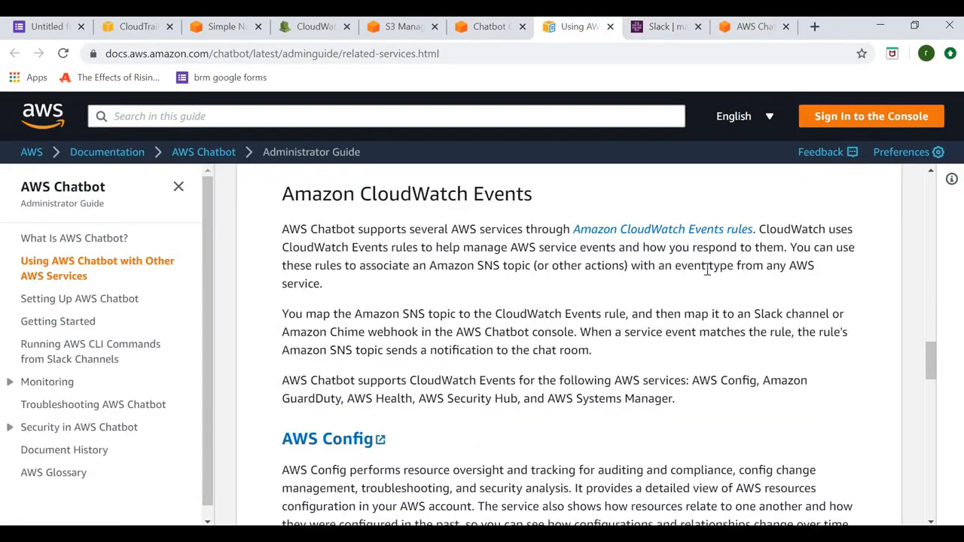
drag(933, 366, 936, 297)
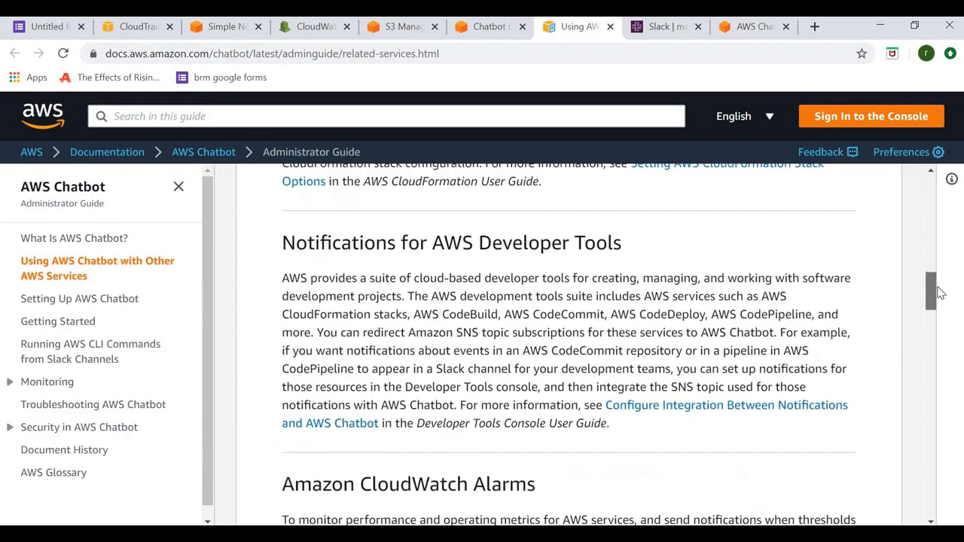
mouse_move(932, 261)
mouse_down()
mouse_move(932, 242)
mouse_move(936, 272)
mouse_move(937, 134)
mouse_move(924, 246)
mouse_move(932, 519)
mouse_move(925, 233)
mouse_move(914, 218)
mouse_up()
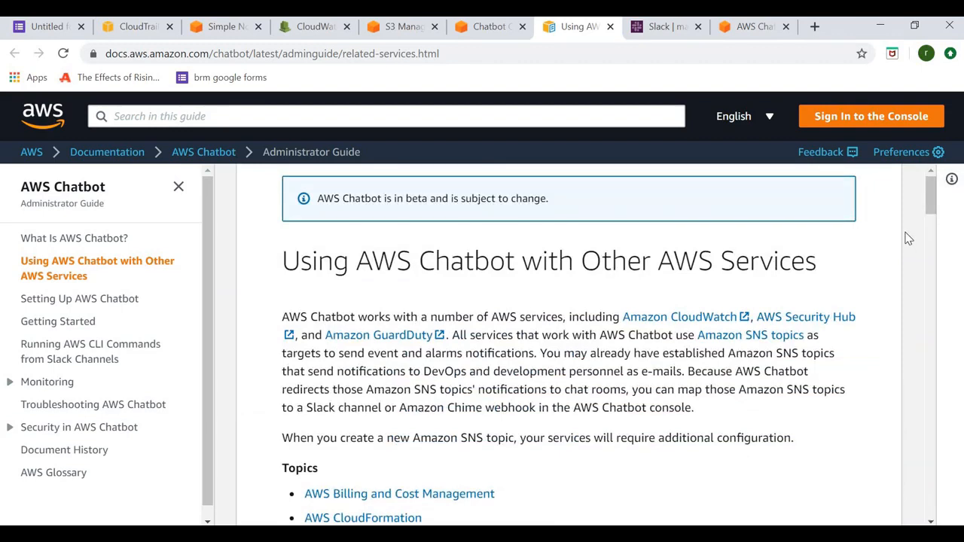